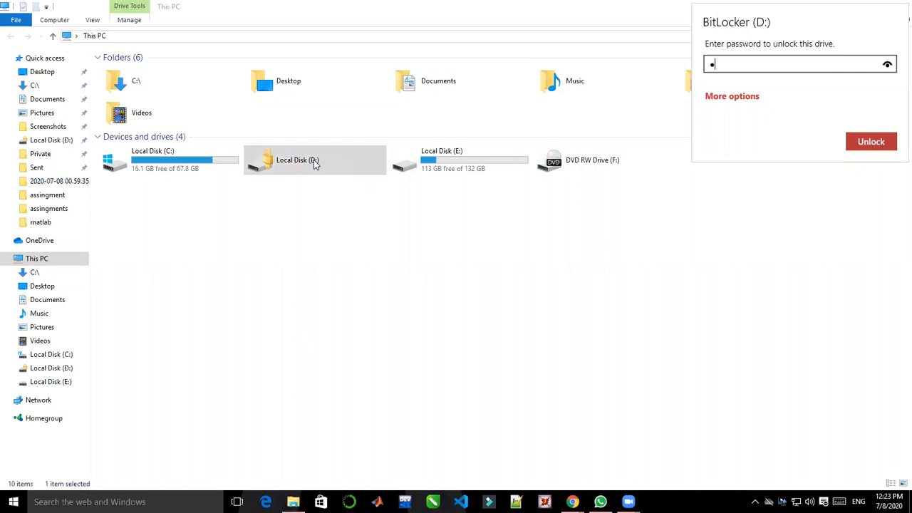
Unlock the BitLocker-protected Local Disk (D:) by entering the drive password, and open the drive.
{"action": "type", "text": "**"}
{"action": "left_click", "coordinate": [859, 146]}
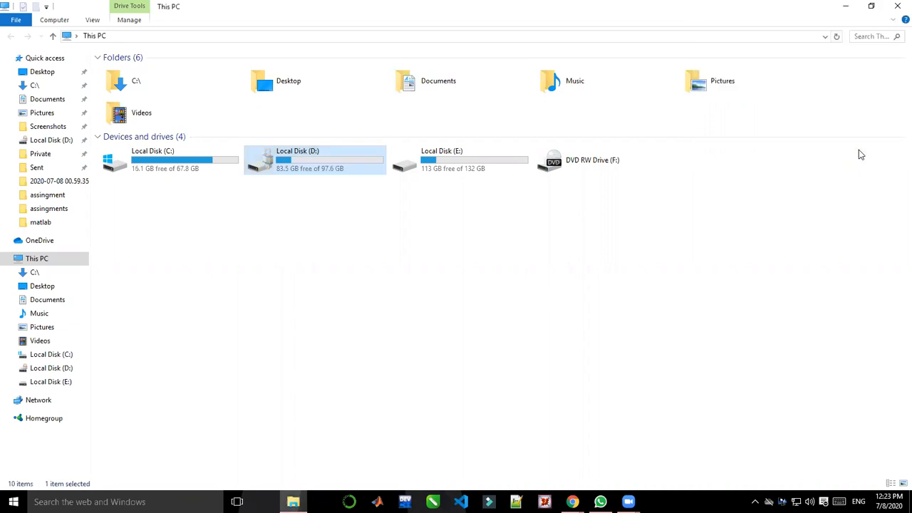
{"action": "double_click", "coordinate": [308, 166]}
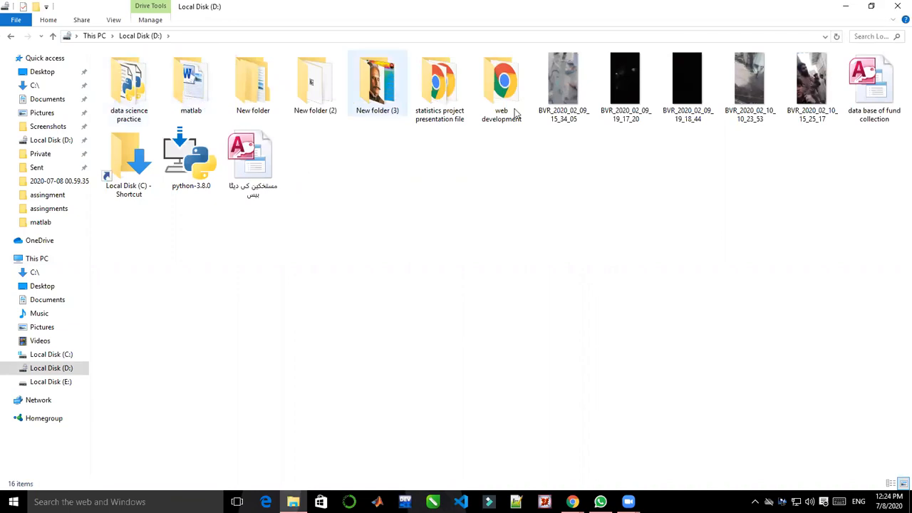
Open the workbook "statistics excel data for examples" from matlab > statistics > assingments, and create a new blank workbook.
{"action": "double_click", "coordinate": [198, 108]}
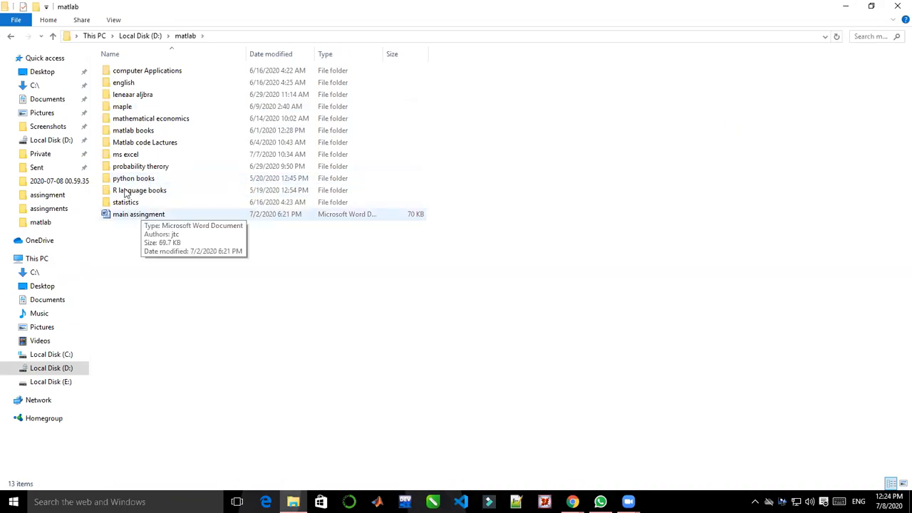
{"action": "double_click", "coordinate": [141, 205]}
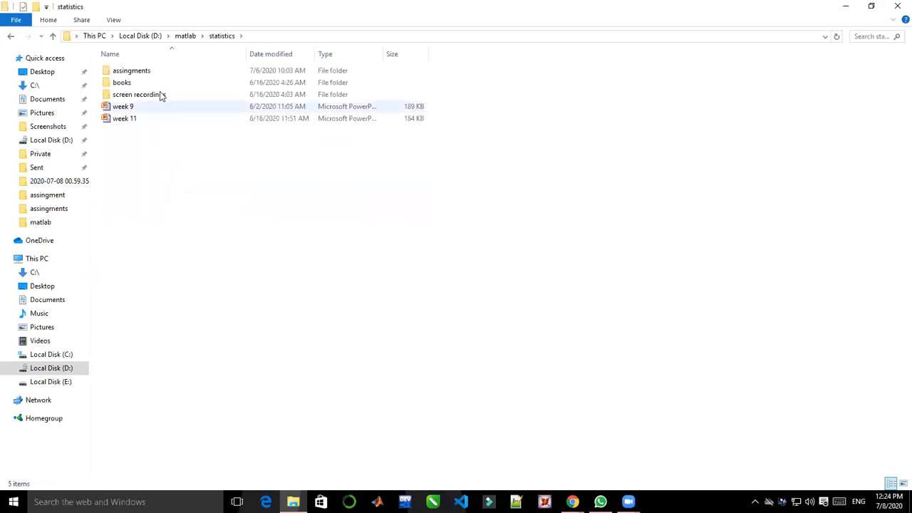
{"action": "double_click", "coordinate": [155, 70]}
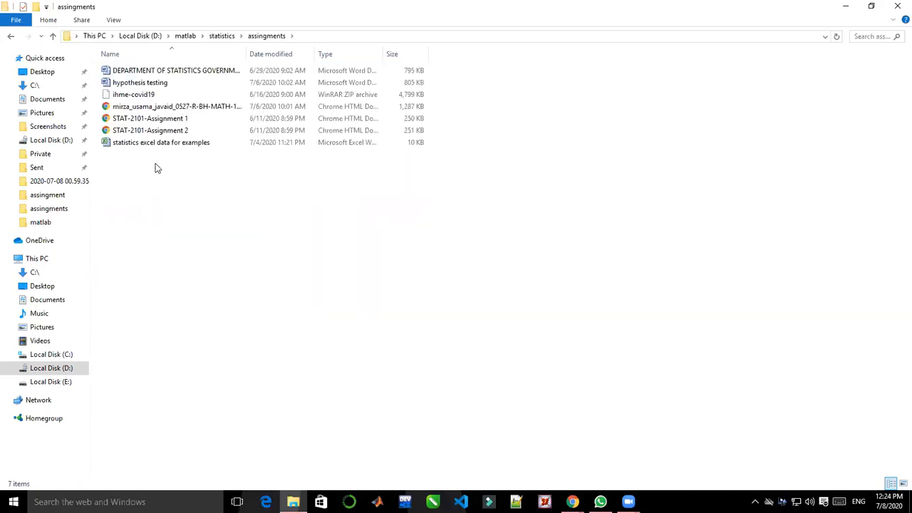
{"action": "double_click", "coordinate": [155, 143]}
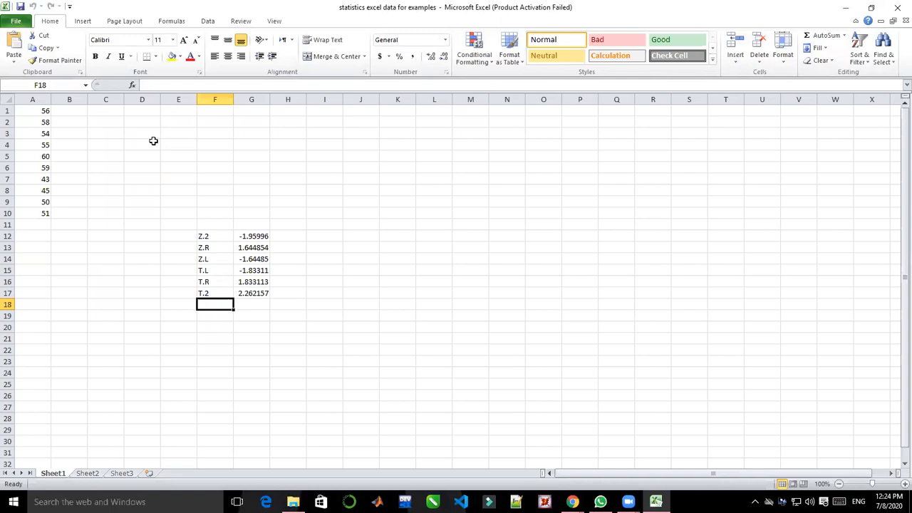
{"action": "key", "text": "ctrl+n"}
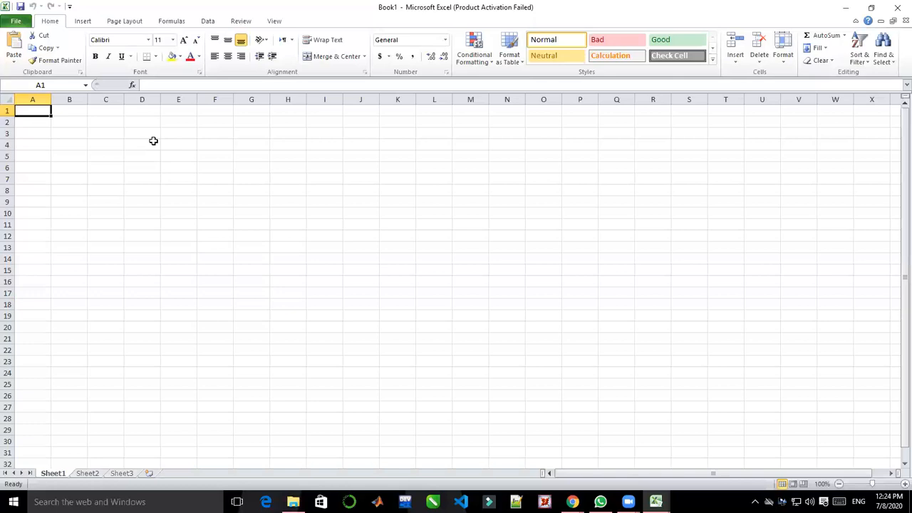
Switch to the Chrome window showing the Online Math institution YouTube channel and go to the start of its videos page.
{"action": "left_click", "coordinate": [845, 9]}
{"action": "left_click", "coordinate": [842, 8]}
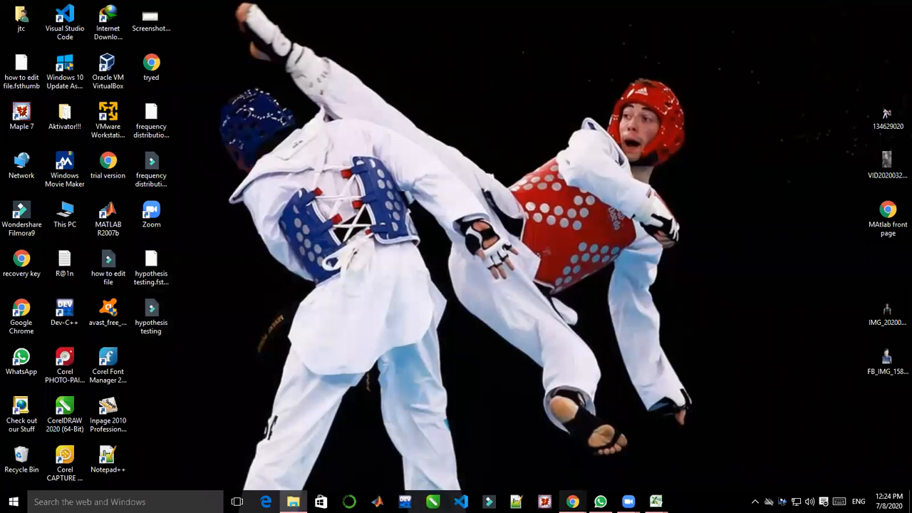
{"action": "mouse_move", "coordinate": [572, 502]}
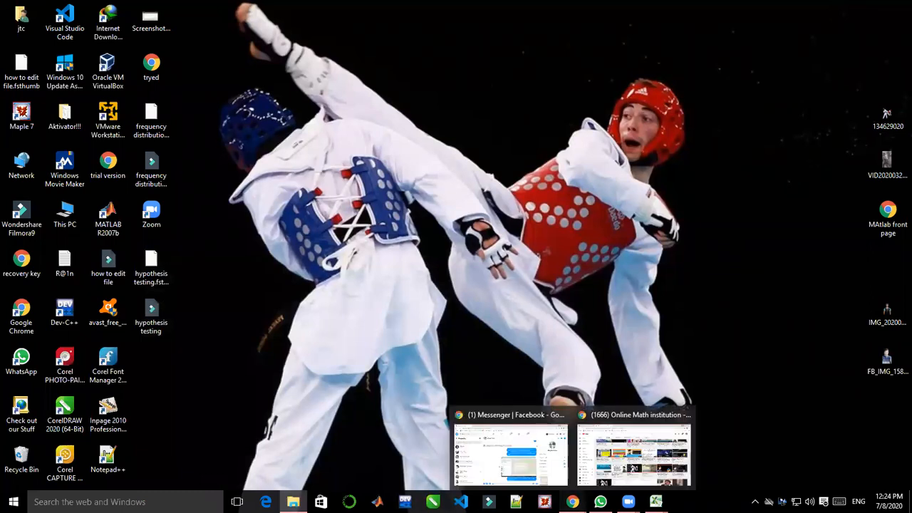
{"action": "left_click", "coordinate": [522, 466]}
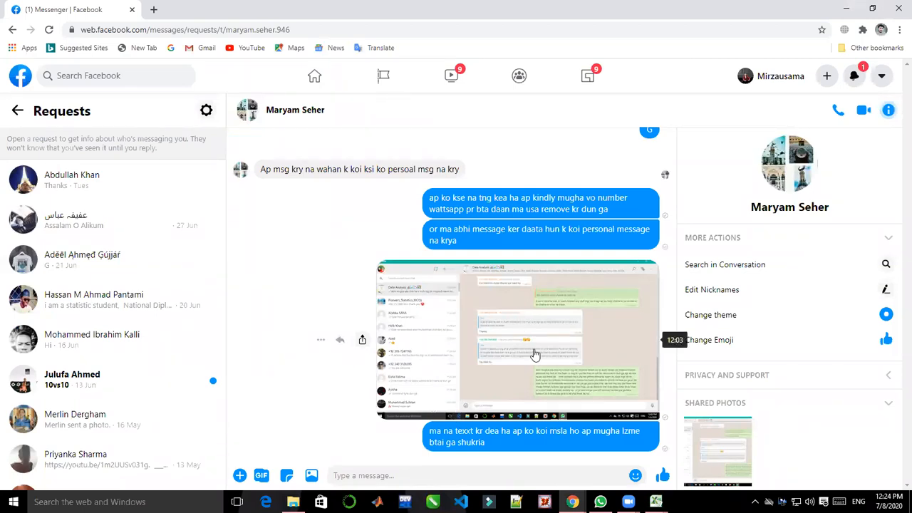
{"action": "mouse_move", "coordinate": [573, 500]}
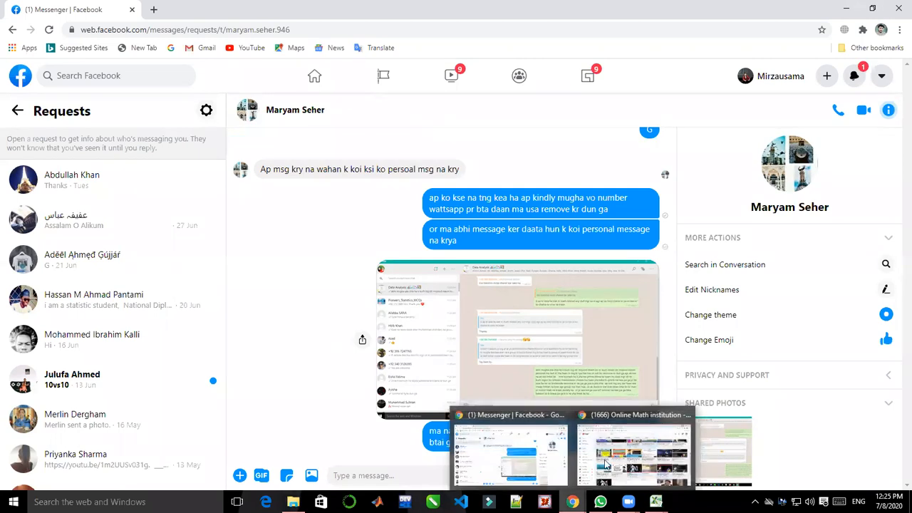
{"action": "left_click", "coordinate": [633, 451]}
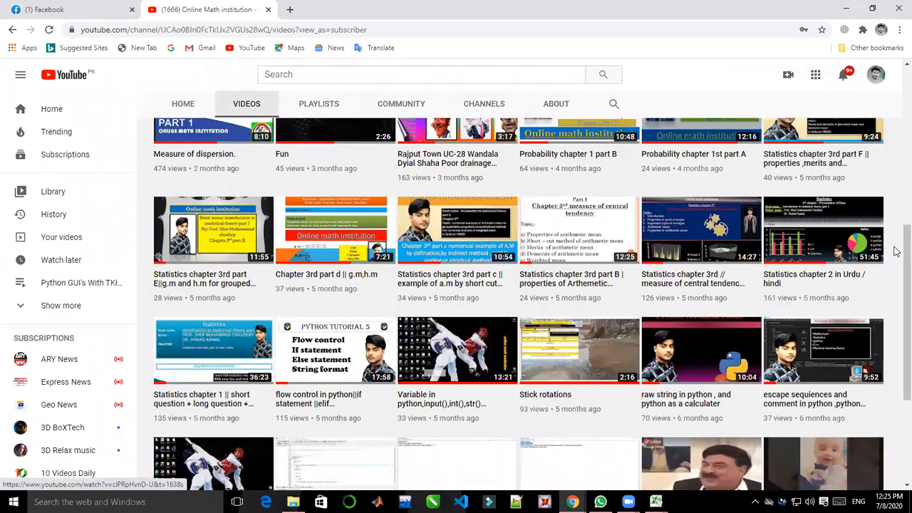
{"action": "scroll", "coordinate": [897, 213], "scroll_direction": "up", "scroll_amount": 1}
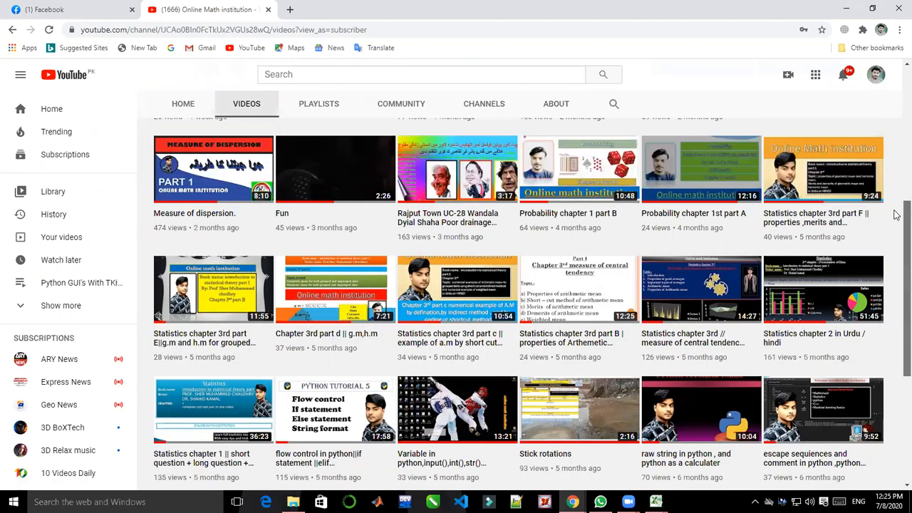
{"action": "scroll", "coordinate": [897, 168], "scroll_direction": "up", "scroll_amount": 4}
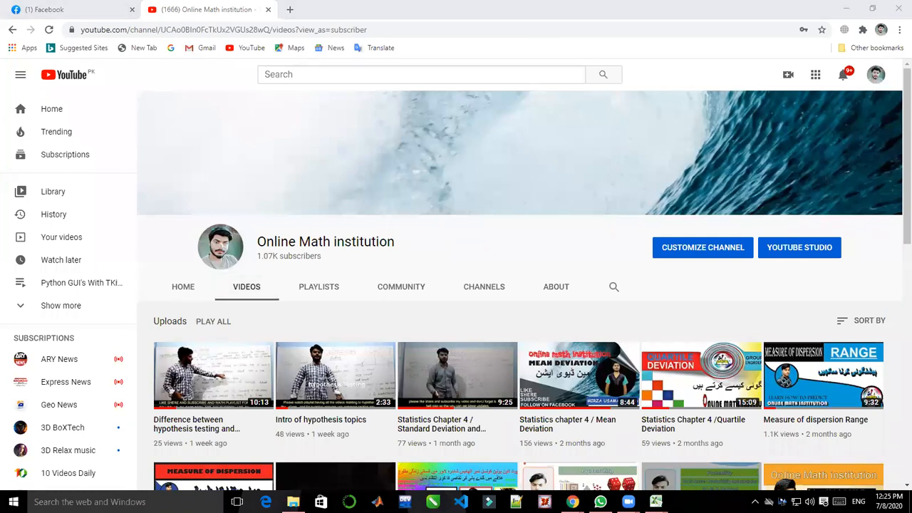
Outline the channel's name and subscriber information with a rectangle annotation, clear it, and browse the uploaded videos.
{"action": "left_click_drag", "start_coordinate": [168, 218], "coordinate": [403, 275]}
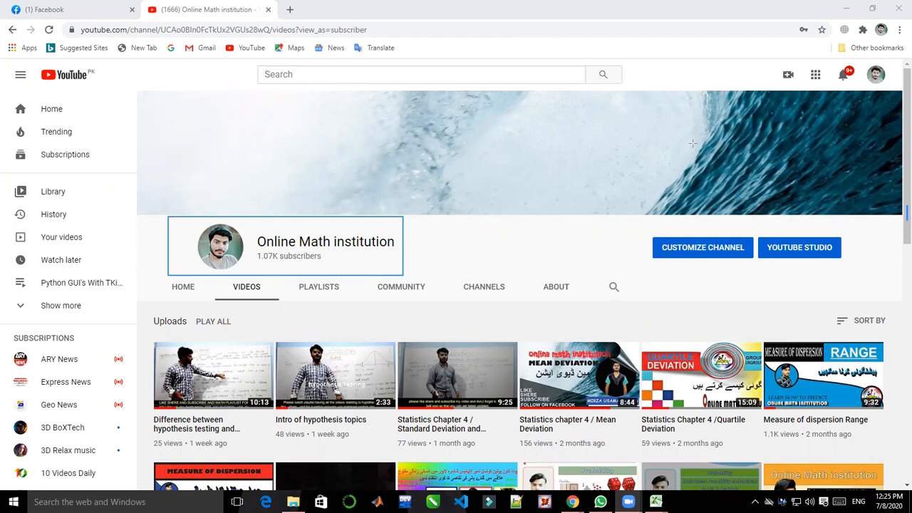
{"action": "left_click", "coordinate": [607, 86]}
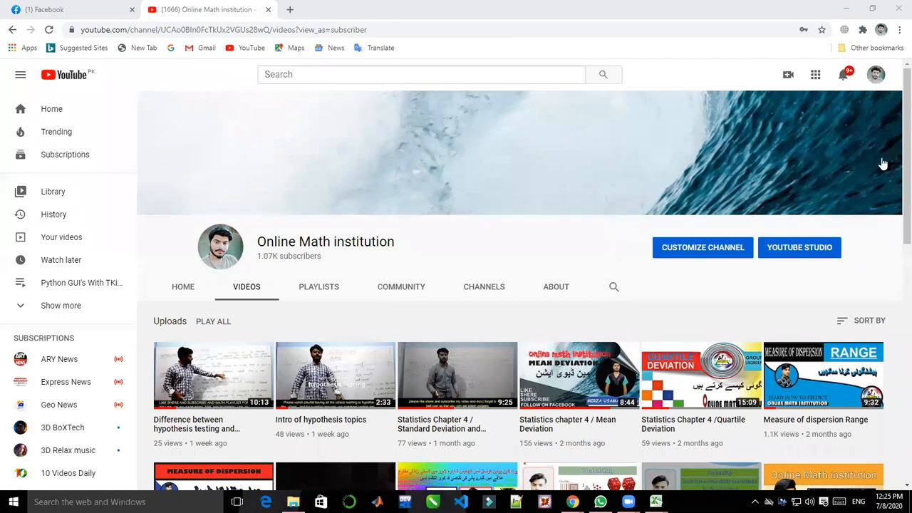
{"action": "left_click", "coordinate": [896, 177]}
{"action": "scroll", "coordinate": [896, 226], "scroll_direction": "down", "scroll_amount": 5}
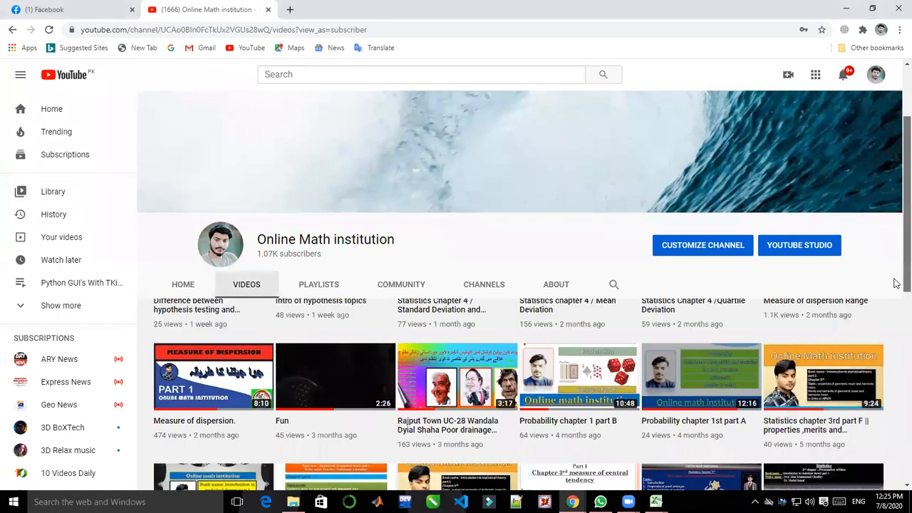
{"action": "scroll", "coordinate": [896, 340], "scroll_direction": "down", "scroll_amount": 1}
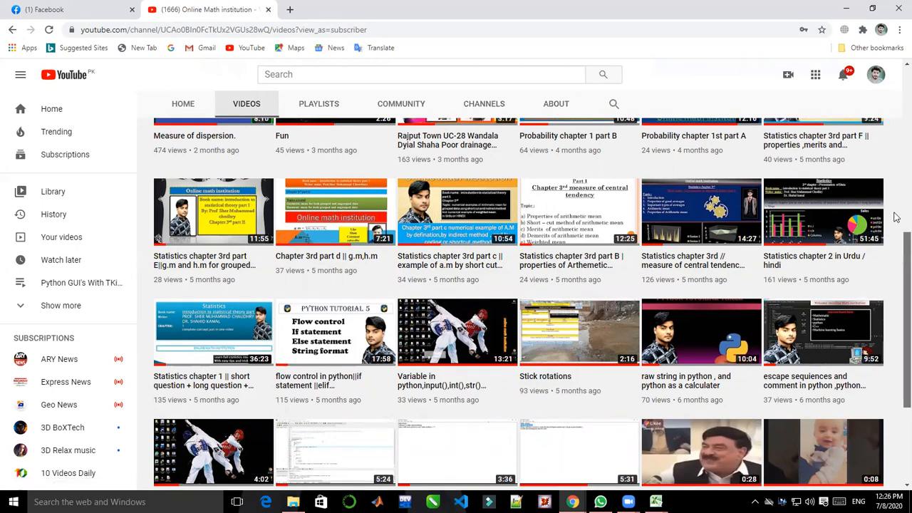
{"action": "scroll", "coordinate": [892, 214], "scroll_direction": "up", "scroll_amount": 6}
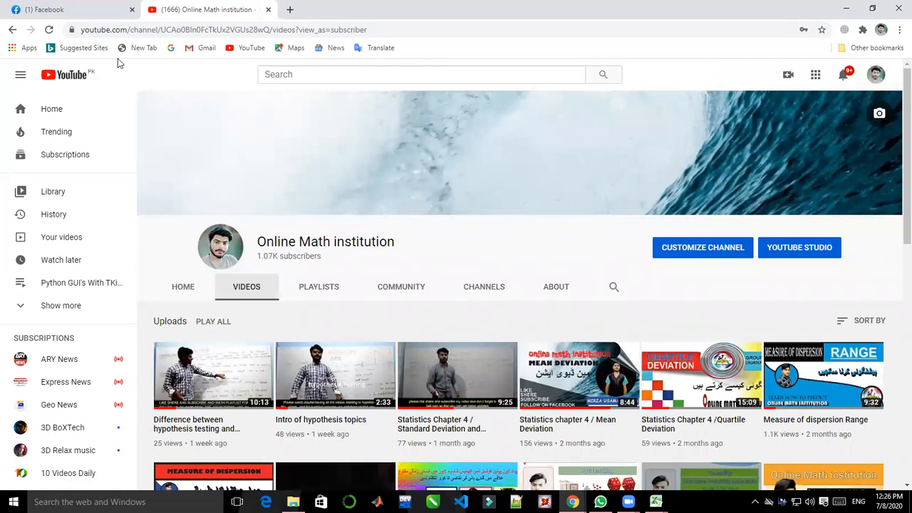
Search Google for "online math institution" in a new browser tab.
{"action": "left_click", "coordinate": [94, 12]}
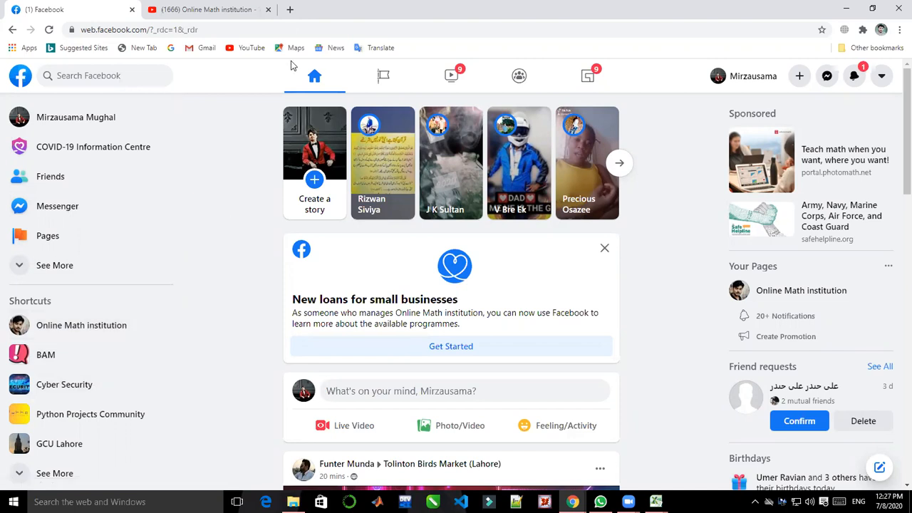
{"action": "left_click", "coordinate": [289, 10]}
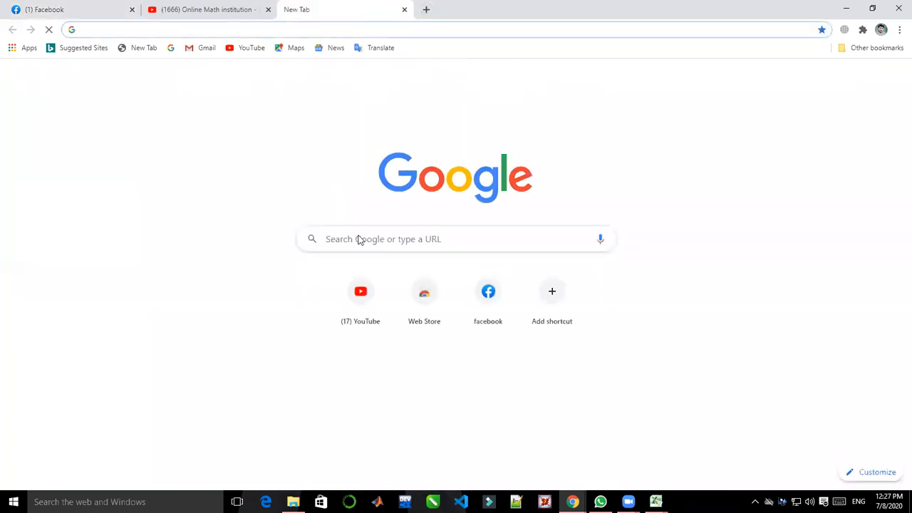
{"action": "left_click", "coordinate": [363, 233]}
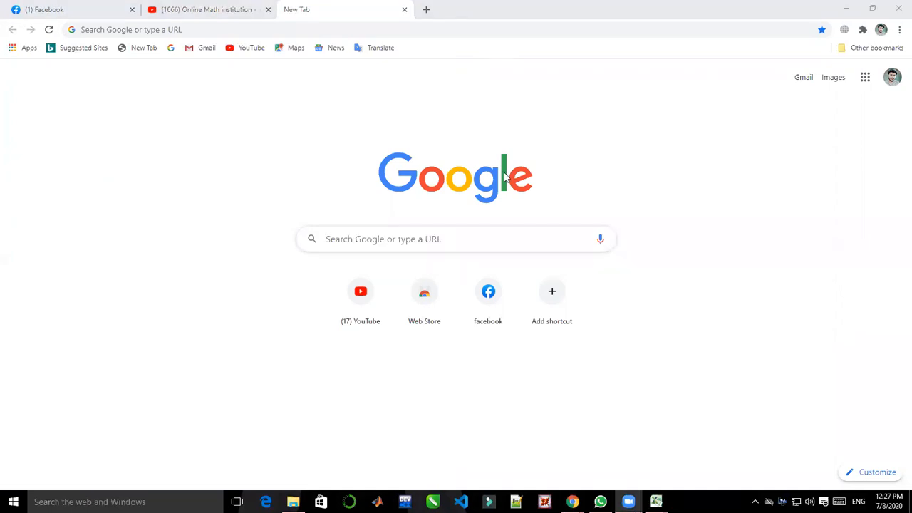
{"action": "left_click", "coordinate": [463, 242]}
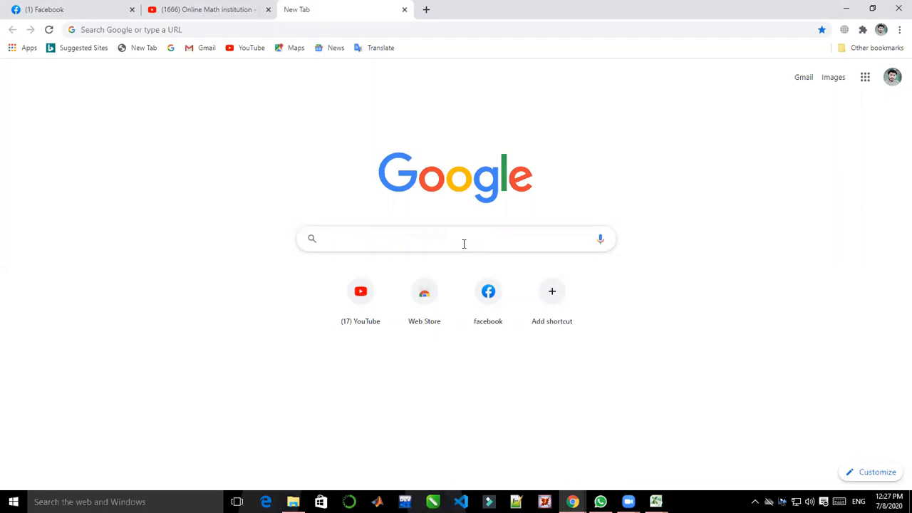
{"action": "type", "text": "online "}
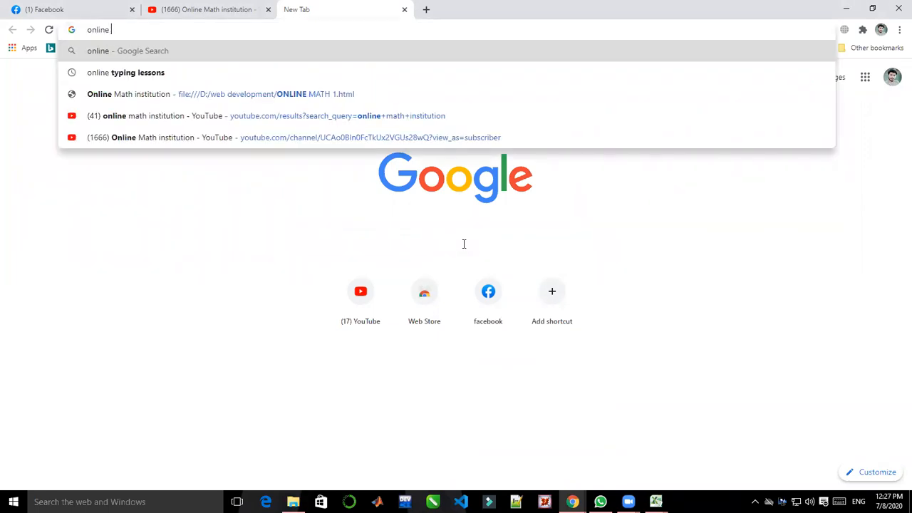
{"action": "type", "text": "math institution"}
{"action": "key", "text": "Return"}
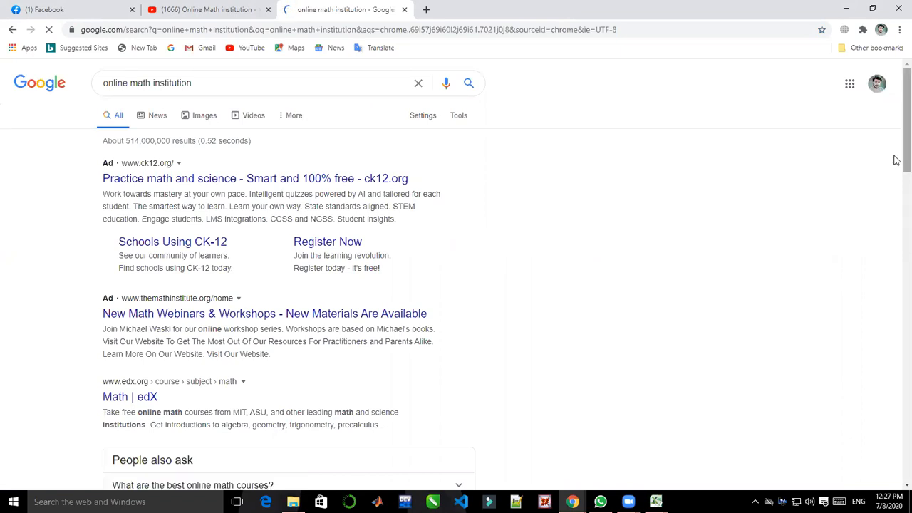
Examine the Google search results for entries about the online math institution.
{"action": "scroll", "coordinate": [896, 168], "scroll_direction": "down", "scroll_amount": 5}
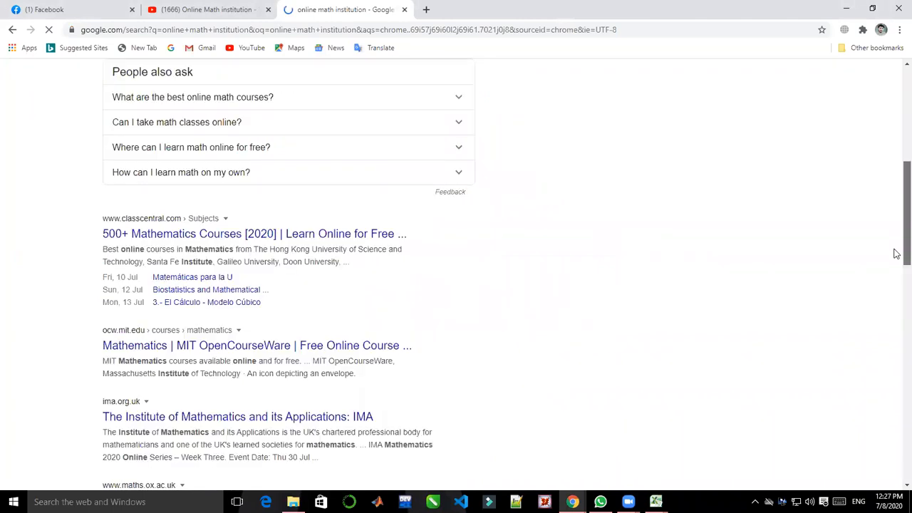
{"action": "scroll", "coordinate": [896, 270], "scroll_direction": "down", "scroll_amount": 2}
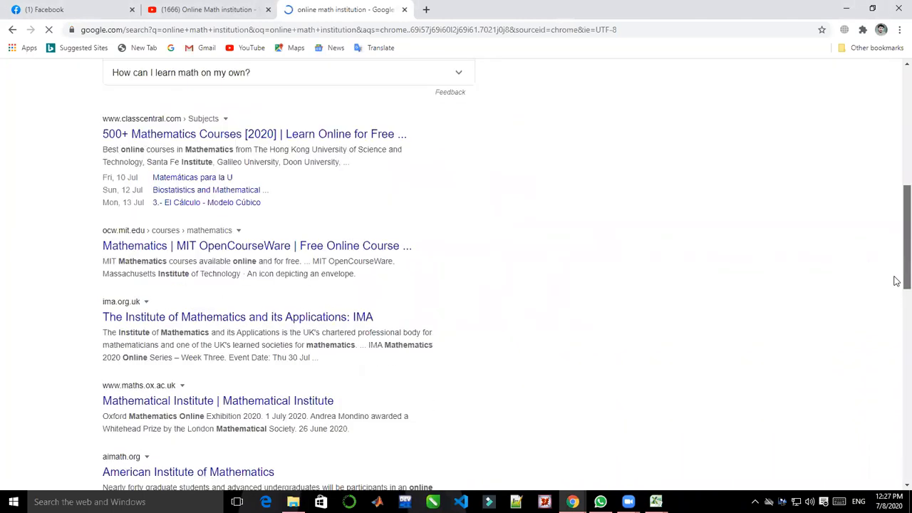
{"action": "scroll", "coordinate": [896, 285], "scroll_direction": "down", "scroll_amount": 2}
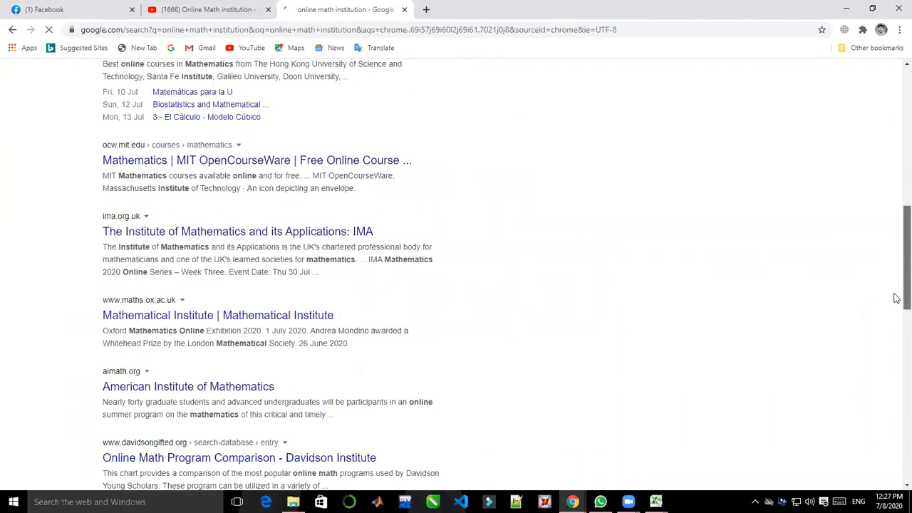
{"action": "scroll", "coordinate": [896, 316], "scroll_direction": "down", "scroll_amount": 3}
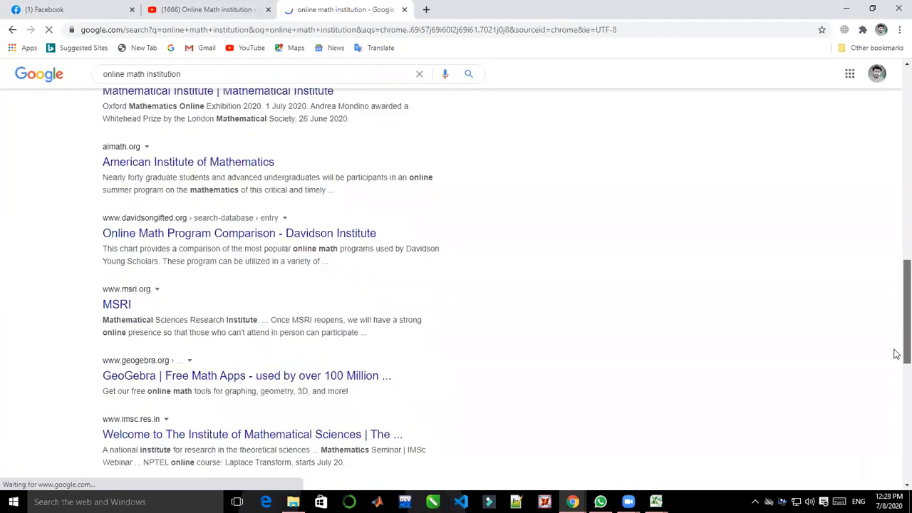
{"action": "scroll", "coordinate": [896, 384], "scroll_direction": "down", "scroll_amount": 3}
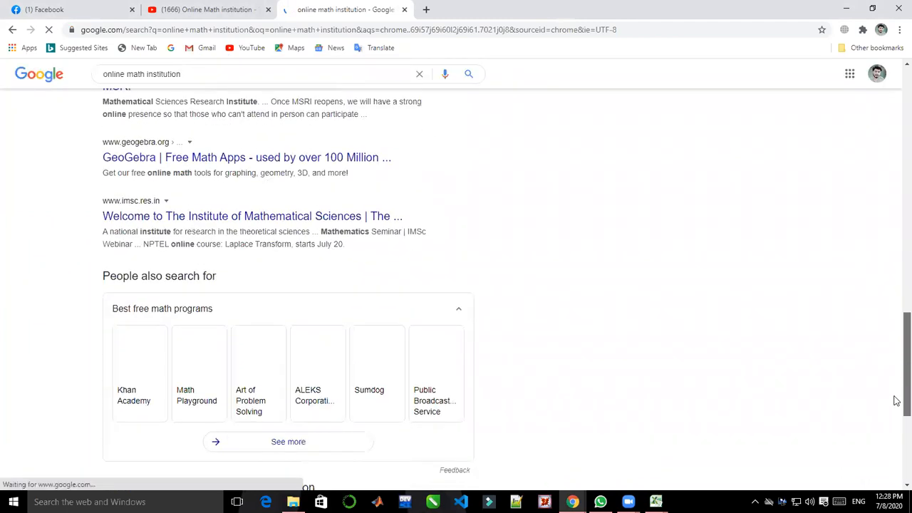
{"action": "scroll", "coordinate": [896, 377], "scroll_direction": "up", "scroll_amount": 2}
{"action": "scroll", "coordinate": [895, 356], "scroll_direction": "up", "scroll_amount": 9}
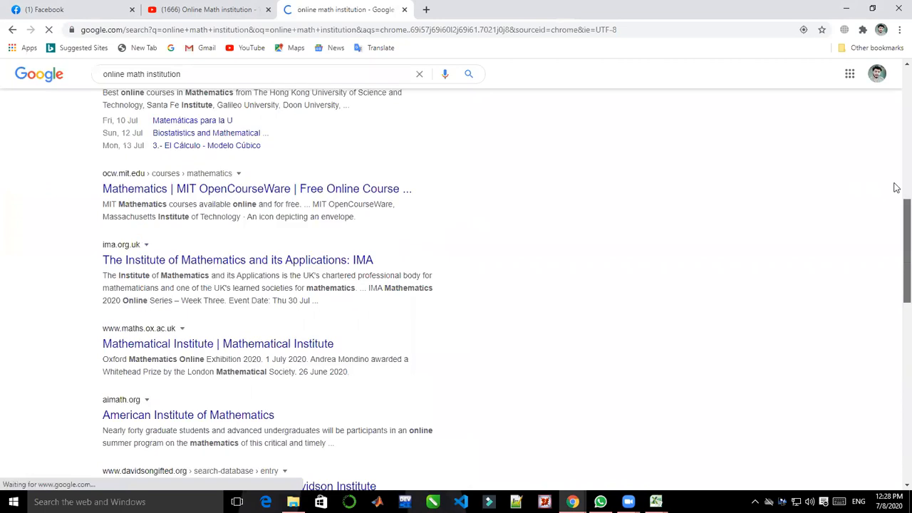
{"action": "scroll", "coordinate": [893, 124], "scroll_direction": "up", "scroll_amount": 3}
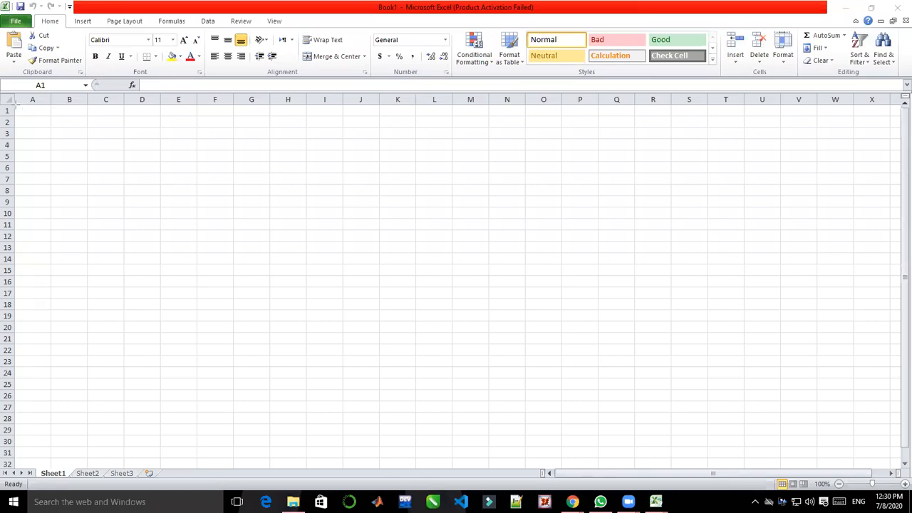
Draw rectangle annotations around the blank Excel worksheet grid, the Sheet1, Sheet2 and Sheet3 labels, and the insert-worksheet control.
{"action": "left_click_drag", "start_coordinate": [15, 103], "coordinate": [899, 467]}
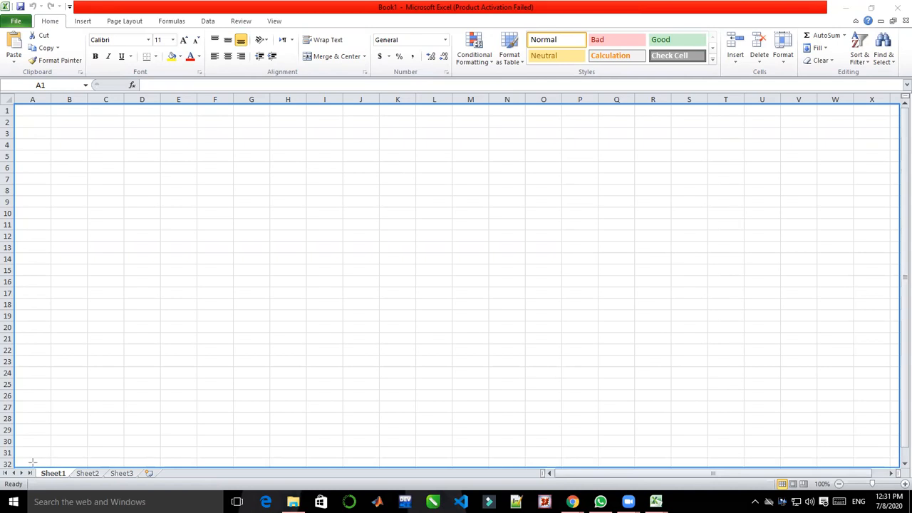
{"action": "left_click_drag", "start_coordinate": [32, 462], "coordinate": [73, 485]}
{"action": "left_click_drag", "start_coordinate": [75, 463], "coordinate": [105, 486]}
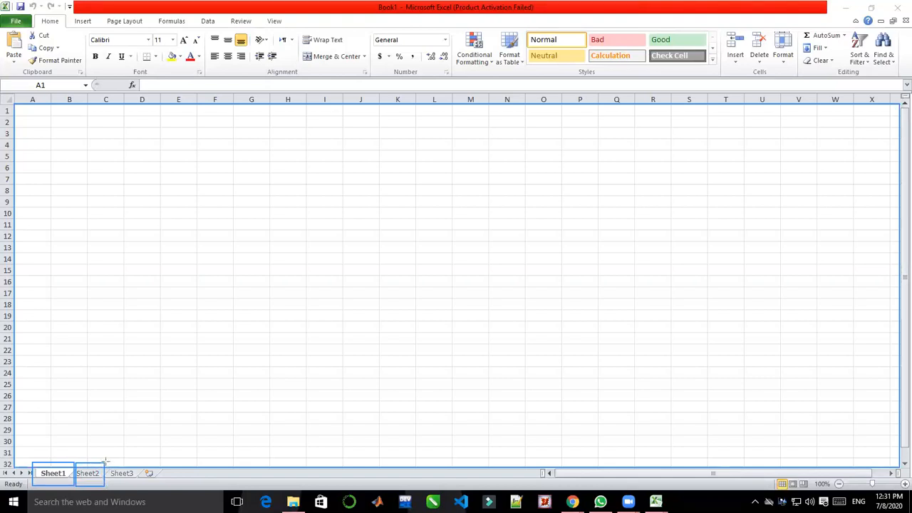
{"action": "left_click_drag", "start_coordinate": [105, 462], "coordinate": [137, 489]}
{"action": "left_click_drag", "start_coordinate": [140, 465], "coordinate": [157, 488]}
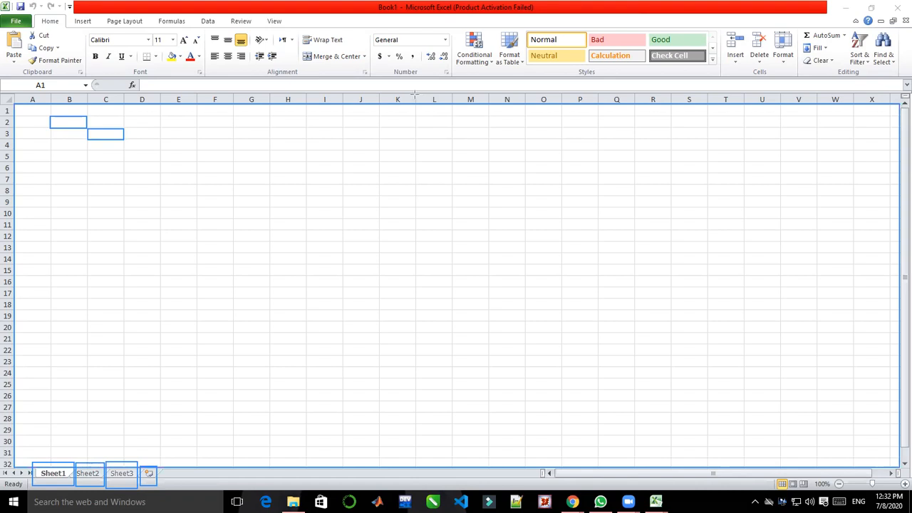
Draw rectangle annotations around column L, row 9 and the formula bar of the blank worksheet.
{"action": "mouse_move", "coordinate": [414, 93]}
{"action": "left_mouse_down"}
{"action": "mouse_move", "coordinate": [449, 132]}
{"action": "mouse_move", "coordinate": [456, 164]}
{"action": "mouse_move", "coordinate": [453, 460]}
{"action": "left_mouse_up"}
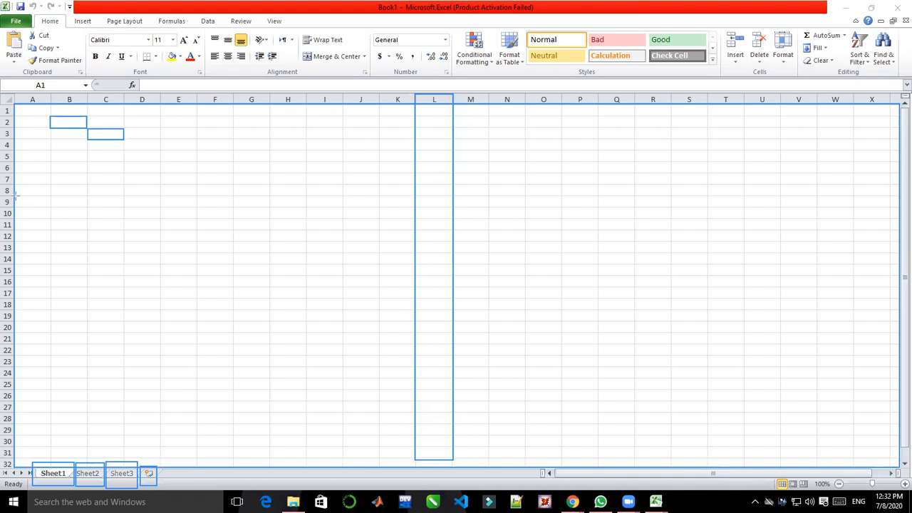
{"action": "mouse_move", "coordinate": [15, 195]}
{"action": "left_mouse_down"}
{"action": "mouse_move", "coordinate": [45, 205]}
{"action": "mouse_move", "coordinate": [204, 211]}
{"action": "mouse_move", "coordinate": [497, 199]}
{"action": "mouse_move", "coordinate": [572, 217]}
{"action": "mouse_move", "coordinate": [610, 209]}
{"action": "left_mouse_up"}
{"action": "left_click_drag", "start_coordinate": [708, 206], "coordinate": [890, 208]}
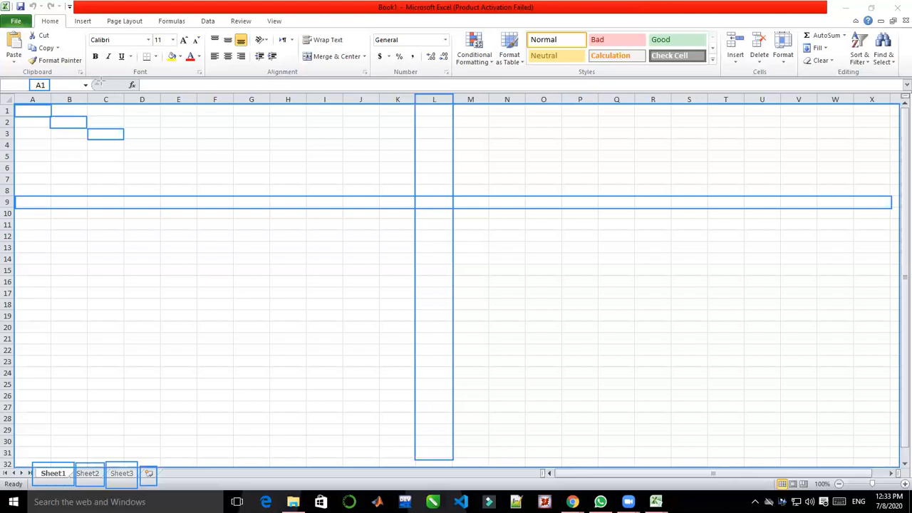
{"action": "left_click_drag", "start_coordinate": [114, 85], "coordinate": [898, 91]}
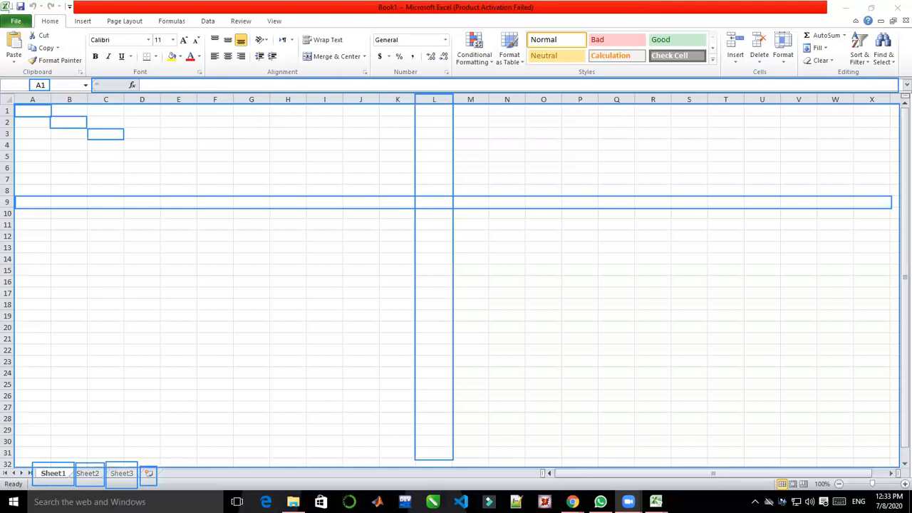
Outline the ribbon, the Home command area, Conditional Formatting, Format as Table and the horizontal scroll bar with rectangle annotations.
{"action": "mouse_move", "coordinate": [3, 4]}
{"action": "left_mouse_down"}
{"action": "mouse_move", "coordinate": [78, 40]}
{"action": "mouse_move", "coordinate": [189, 63]}
{"action": "mouse_move", "coordinate": [489, 55]}
{"action": "mouse_move", "coordinate": [750, 83]}
{"action": "mouse_move", "coordinate": [903, 76]}
{"action": "left_mouse_up"}
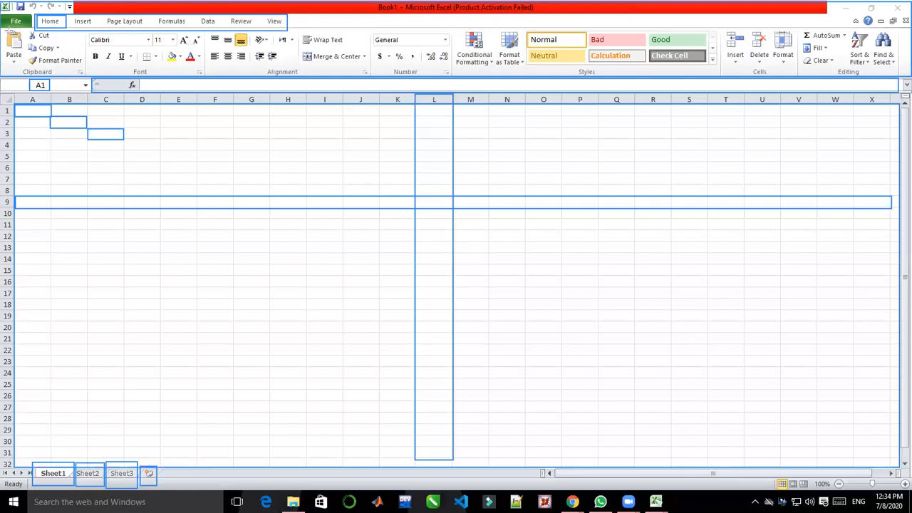
{"action": "mouse_move", "coordinate": [7, 25]}
{"action": "left_mouse_down"}
{"action": "mouse_move", "coordinate": [107, 82]}
{"action": "mouse_move", "coordinate": [258, 100]}
{"action": "mouse_move", "coordinate": [902, 74]}
{"action": "left_mouse_up"}
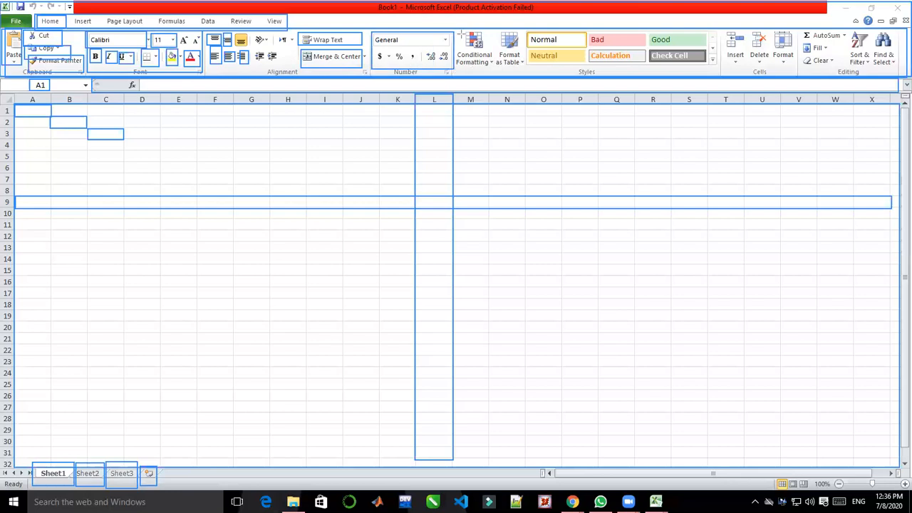
{"action": "left_click_drag", "start_coordinate": [458, 32], "coordinate": [493, 69]}
{"action": "left_click_drag", "start_coordinate": [495, 31], "coordinate": [513, 70]}
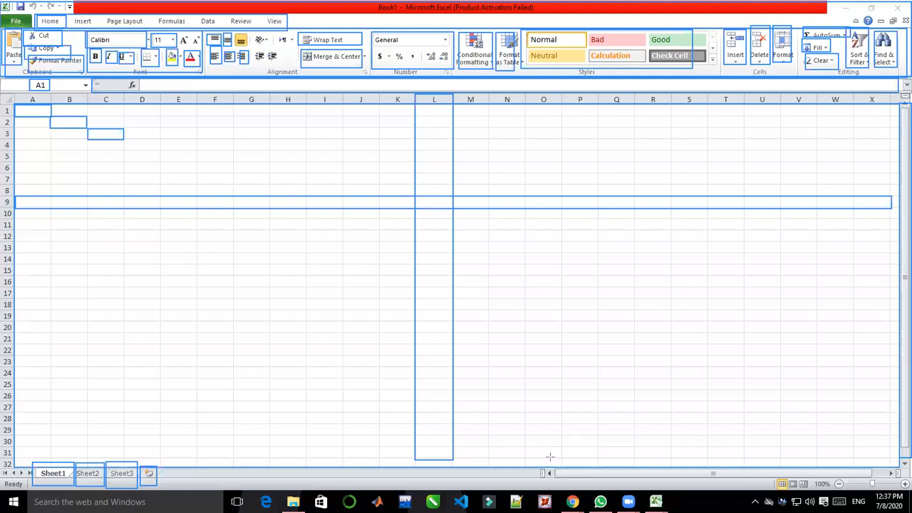
{"action": "mouse_move", "coordinate": [550, 463]}
{"action": "left_mouse_down"}
{"action": "mouse_move", "coordinate": [611, 478]}
{"action": "mouse_move", "coordinate": [892, 483]}
{"action": "left_mouse_up"}
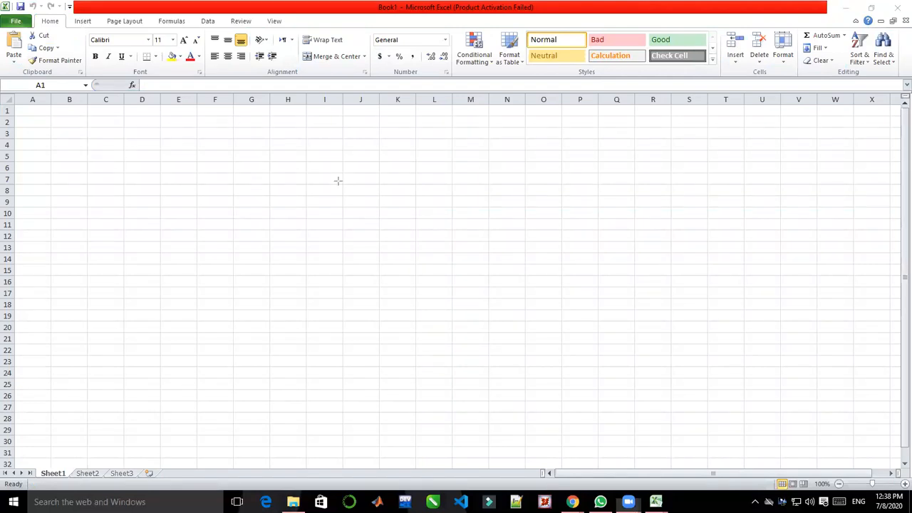
Display the Insert commands and draw rectangle annotations around them and the upper row headers.
{"action": "left_click", "coordinate": [83, 22]}
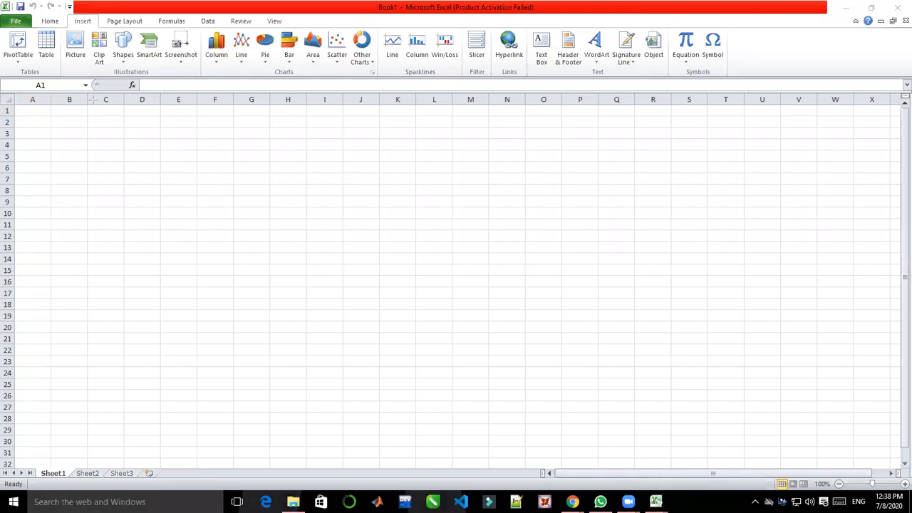
{"action": "mouse_move", "coordinate": [2, 28]}
{"action": "left_mouse_down"}
{"action": "mouse_move", "coordinate": [90, 66]}
{"action": "mouse_move", "coordinate": [306, 88]}
{"action": "mouse_move", "coordinate": [907, 78]}
{"action": "left_mouse_up"}
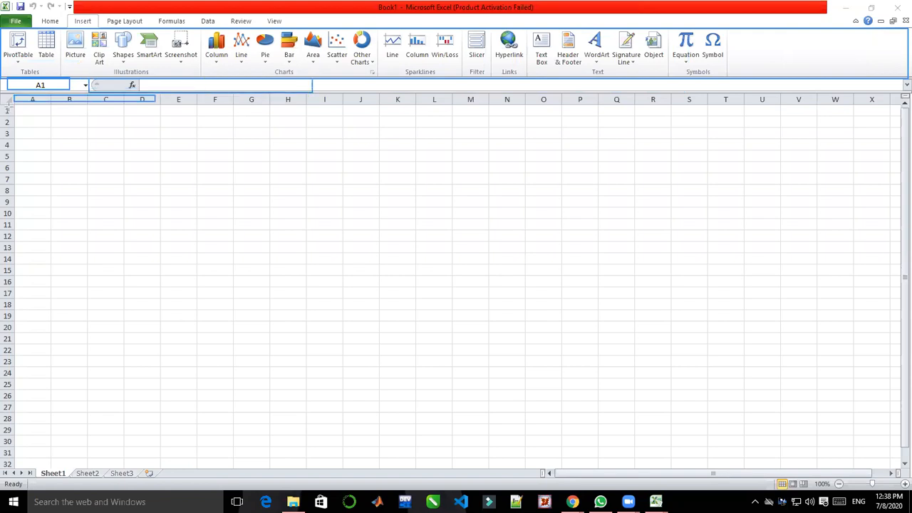
{"action": "left_click_drag", "start_coordinate": [7, 104], "coordinate": [13, 279]}
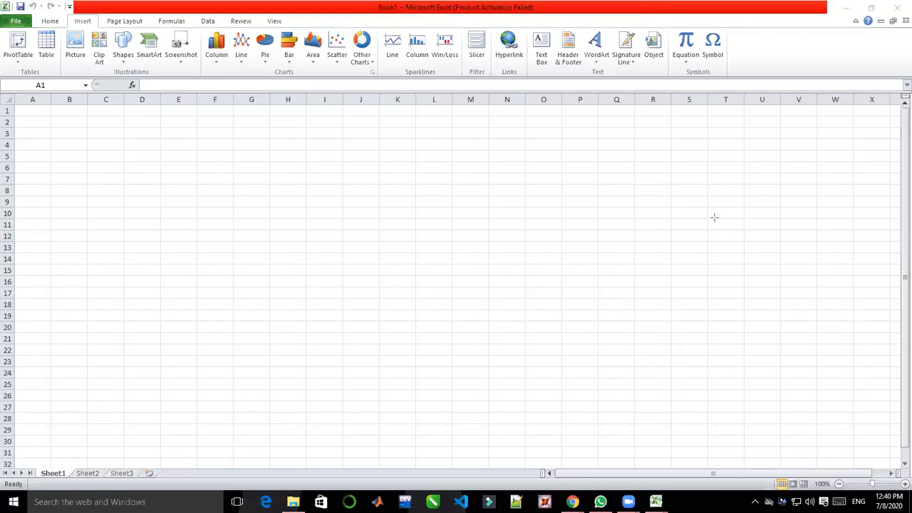
Show the Page Layout commands, and bring up the Statistical category of additional functions among the Formulas commands.
{"action": "left_click", "coordinate": [126, 24]}
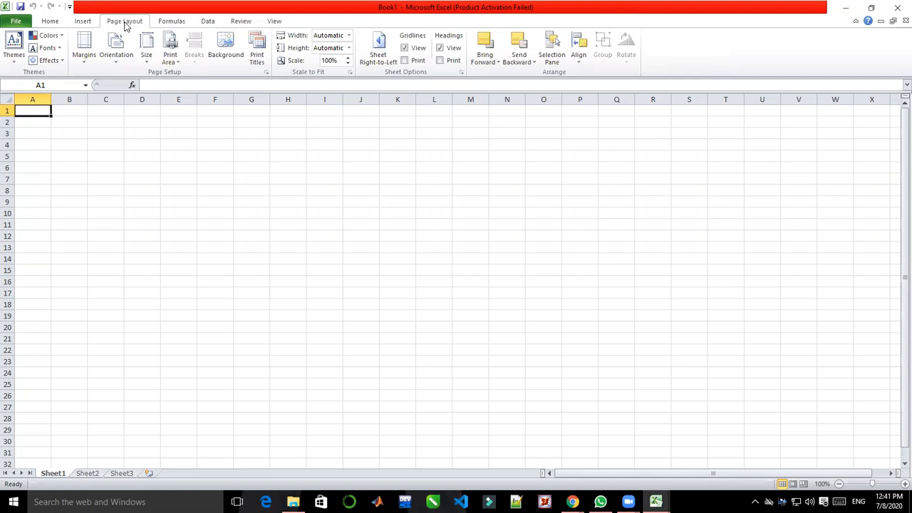
{"action": "left_click", "coordinate": [177, 22]}
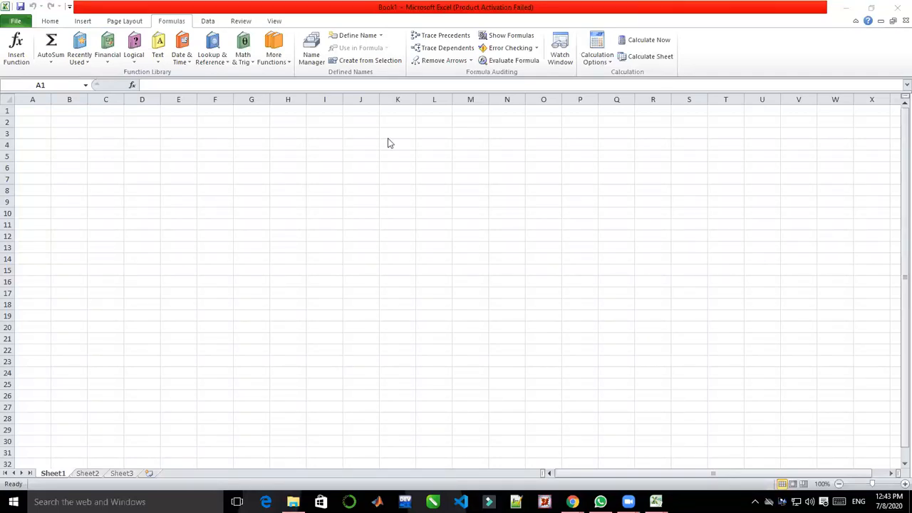
{"action": "left_click", "coordinate": [285, 63]}
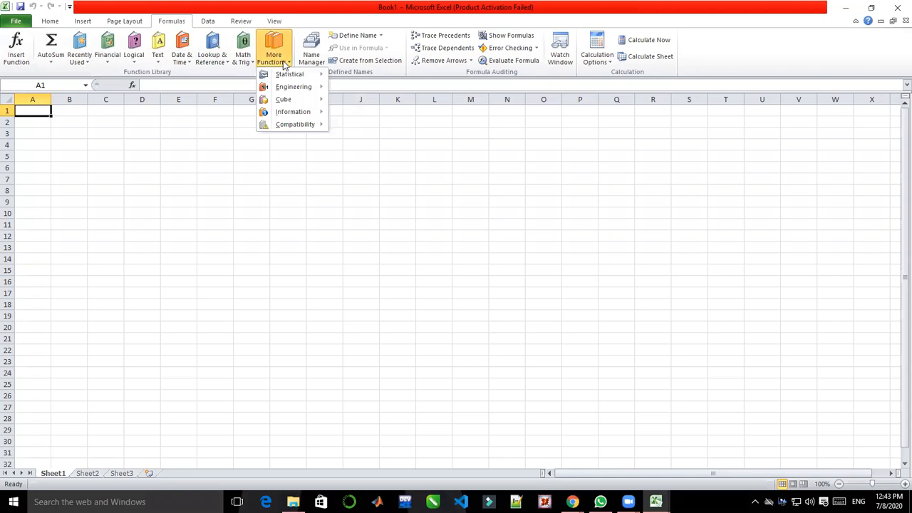
{"action": "left_click", "coordinate": [284, 62]}
{"action": "left_click", "coordinate": [284, 61]}
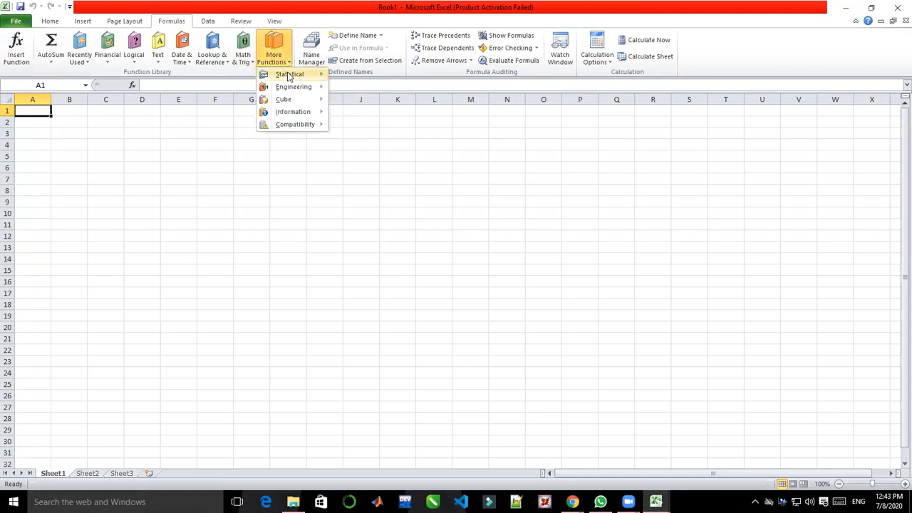
{"action": "mouse_move", "coordinate": [288, 77]}
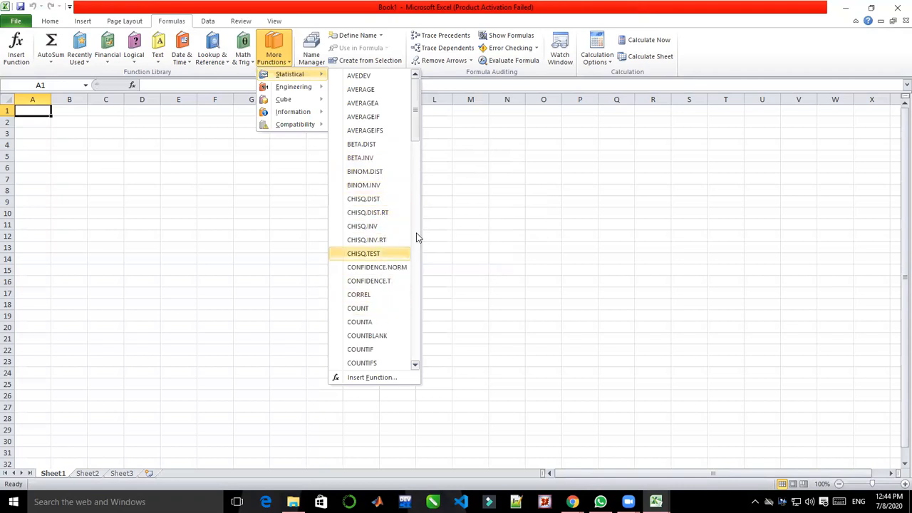
Look through the Statistical functions down to Z.TEST and close the list without inserting any.
{"action": "left_click_drag", "start_coordinate": [417, 126], "coordinate": [351, 238]}
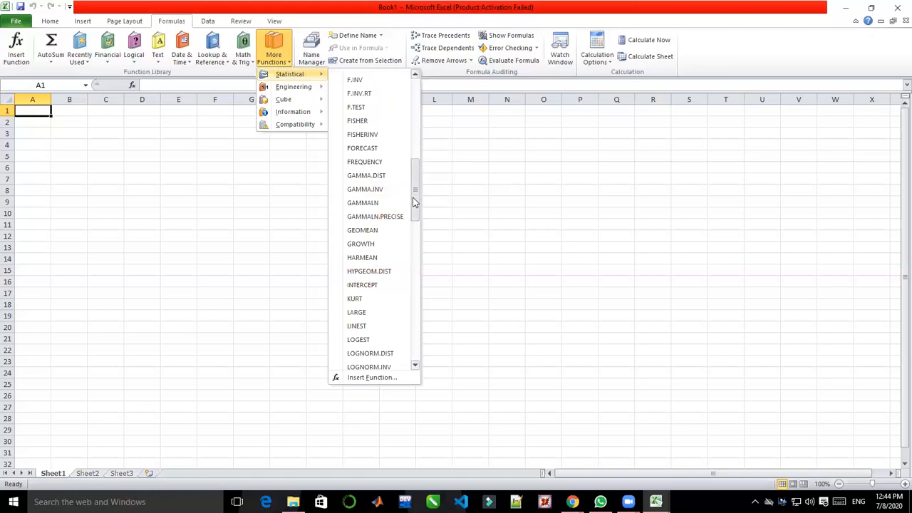
{"action": "scroll", "coordinate": [415, 203], "scroll_direction": "down", "scroll_amount": 2}
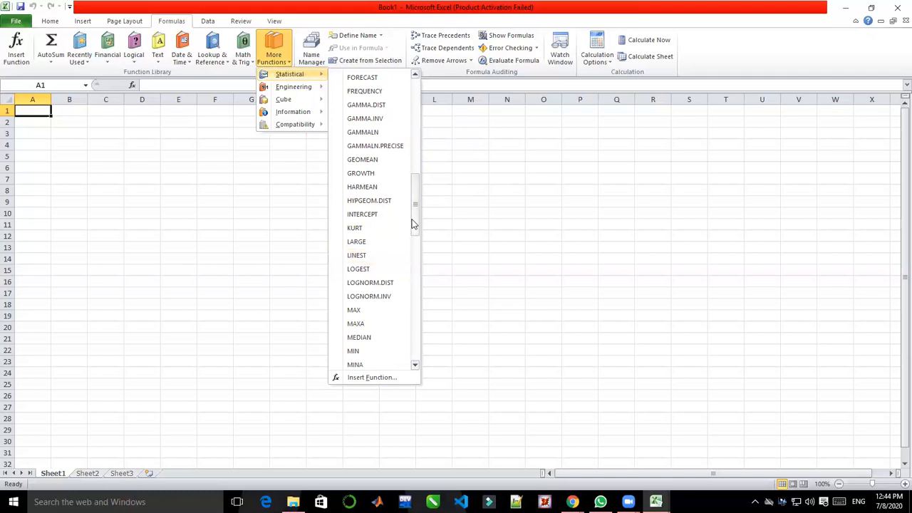
{"action": "left_click_drag", "start_coordinate": [414, 227], "coordinate": [413, 249]}
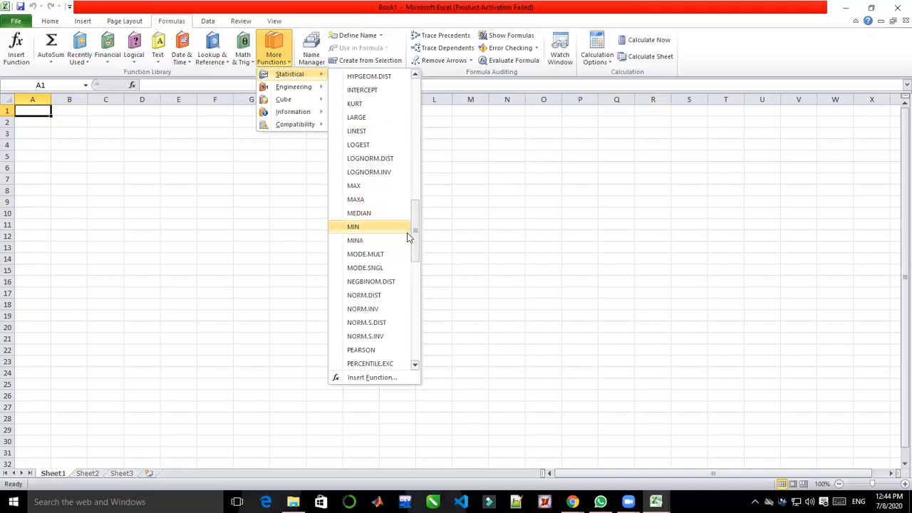
{"action": "scroll", "coordinate": [414, 255], "scroll_direction": "down", "scroll_amount": 3}
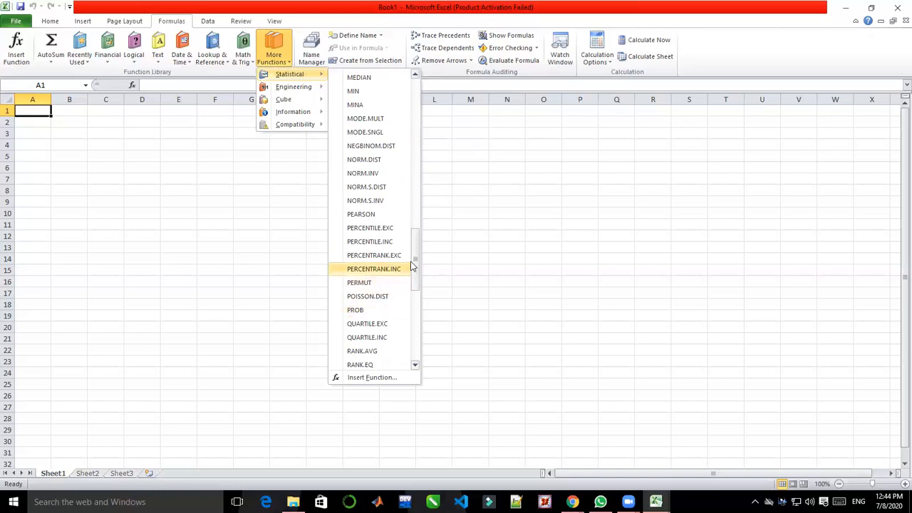
{"action": "left_click_drag", "start_coordinate": [412, 264], "coordinate": [413, 282]}
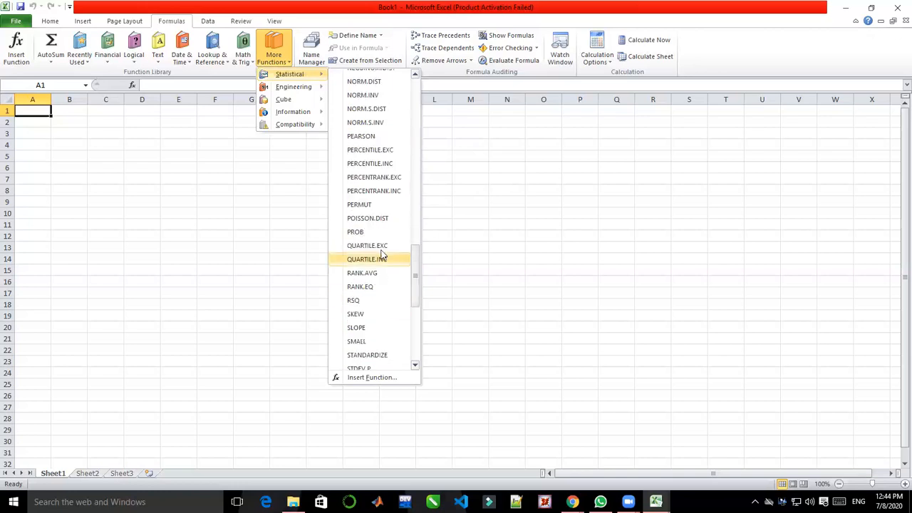
{"action": "left_click_drag", "start_coordinate": [418, 271], "coordinate": [418, 328]}
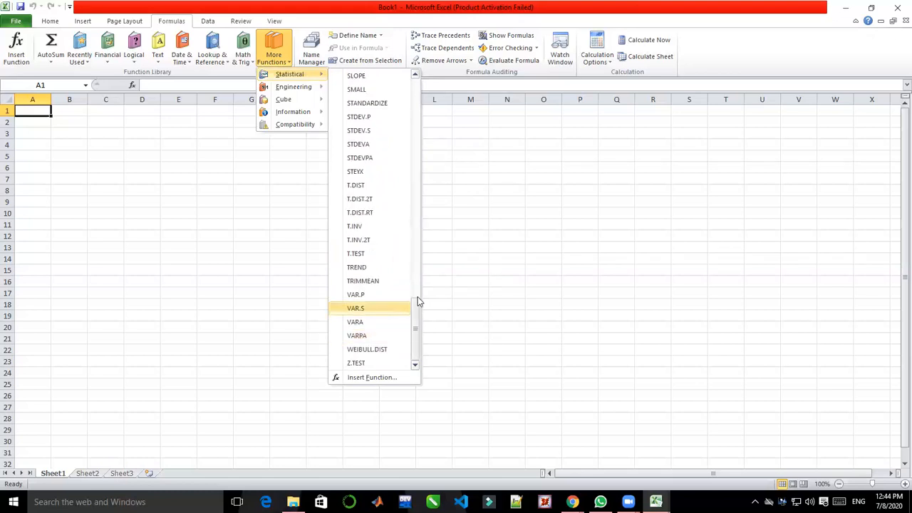
{"action": "left_click", "coordinate": [445, 121]}
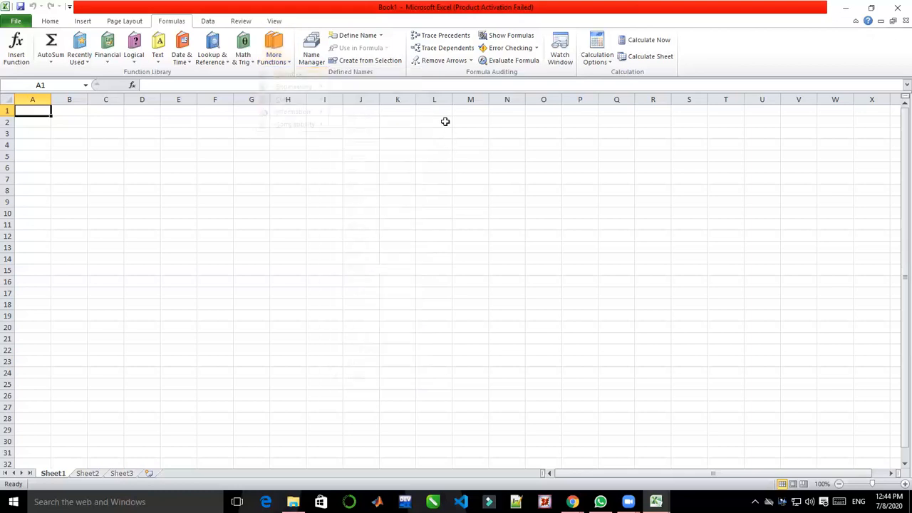
Look through the Math & Trig functions from ABS to the end and close the list without inserting any.
{"action": "left_click", "coordinate": [247, 65]}
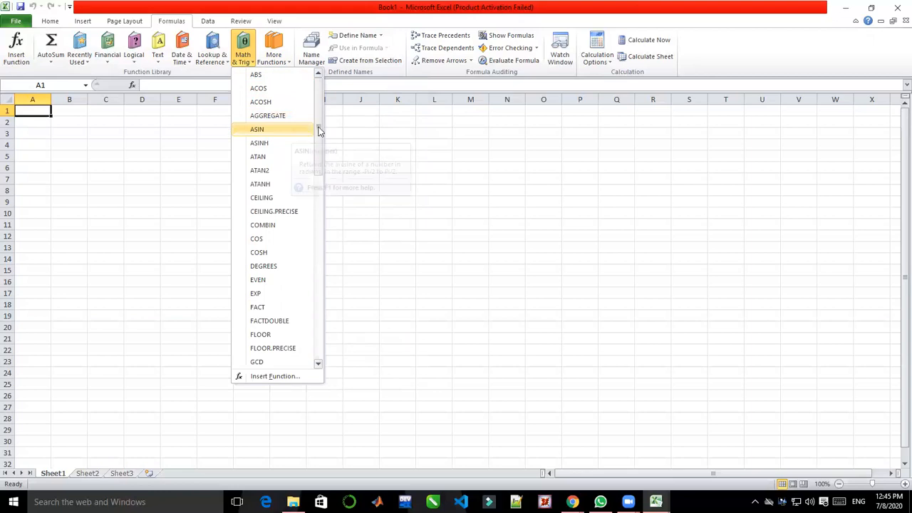
{"action": "left_click_drag", "start_coordinate": [320, 127], "coordinate": [321, 165]}
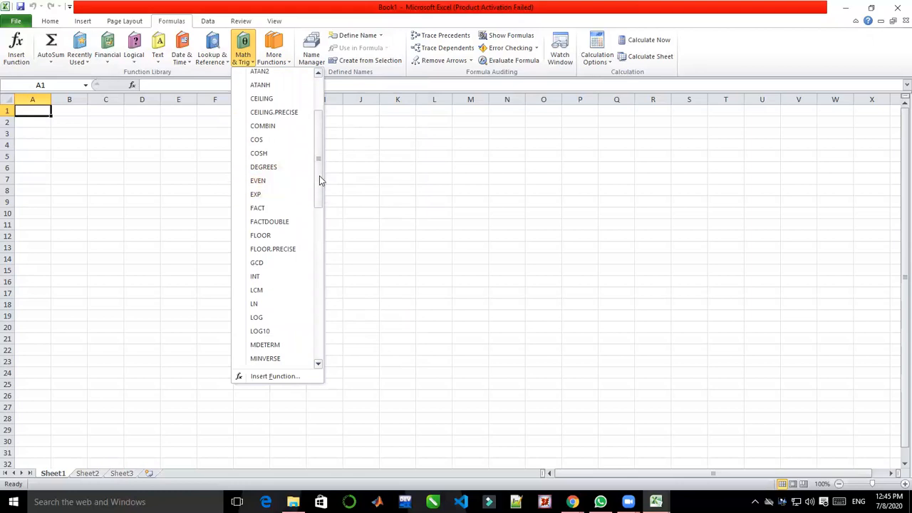
{"action": "left_click_drag", "start_coordinate": [319, 176], "coordinate": [319, 210]}
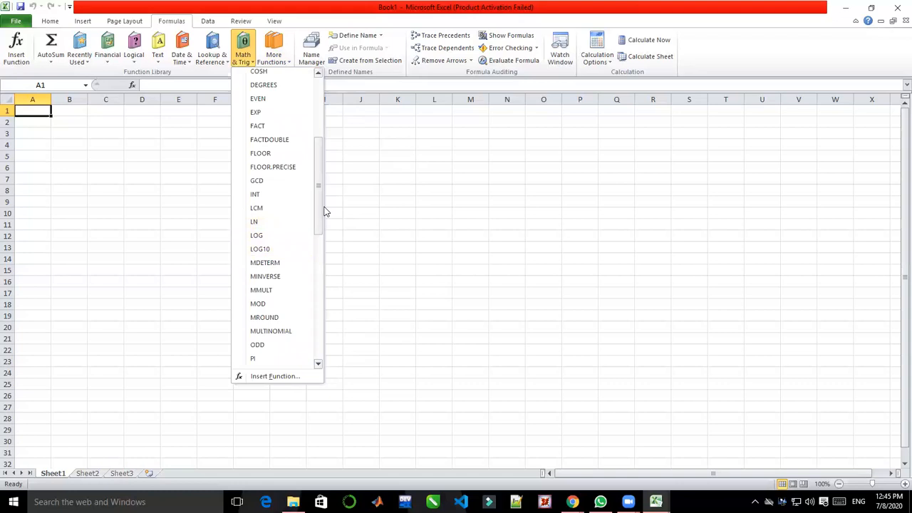
{"action": "left_click_drag", "start_coordinate": [320, 210], "coordinate": [321, 348]}
{"action": "left_click", "coordinate": [355, 234]}
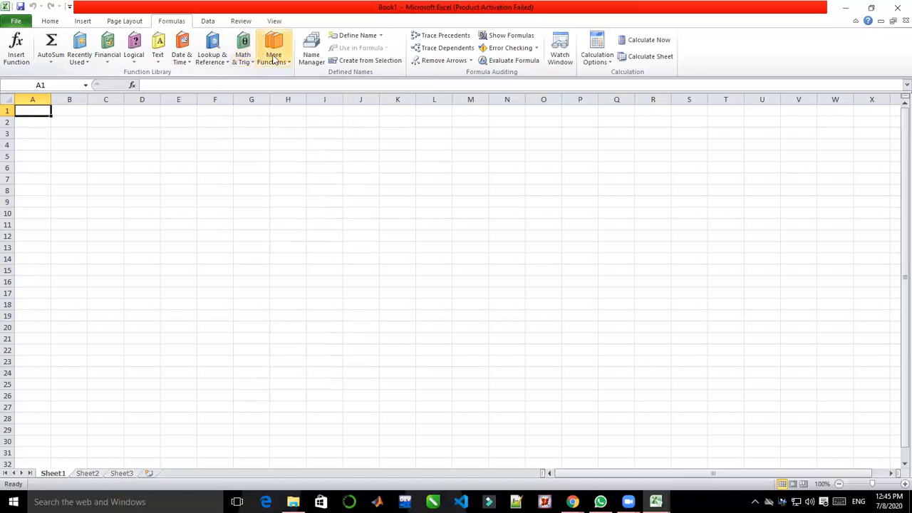
Review the Statistical functions once more from AVEDEV to Z.TEST and back, and close the list.
{"action": "left_click", "coordinate": [274, 60]}
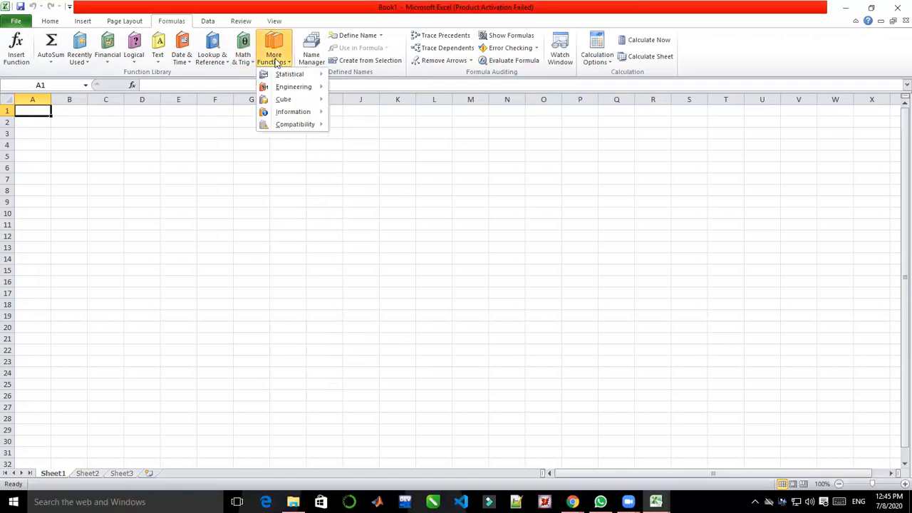
{"action": "mouse_move", "coordinate": [290, 86]}
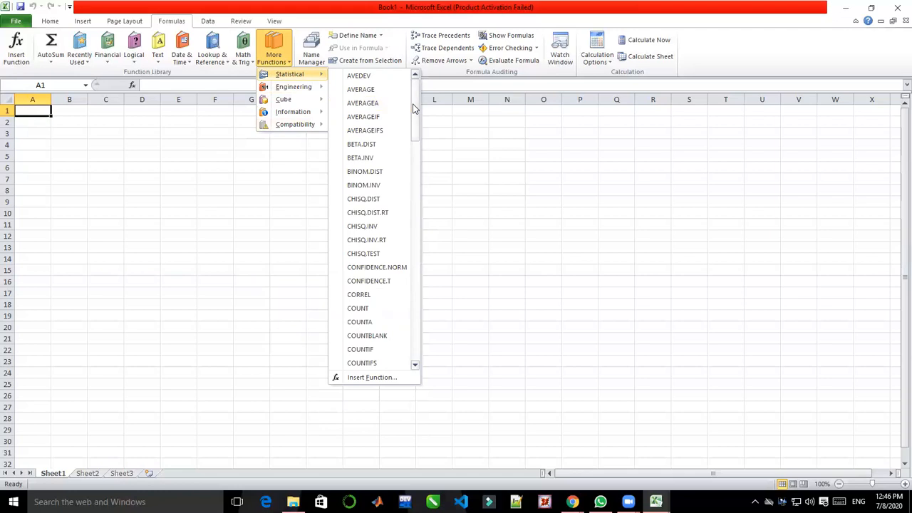
{"action": "left_click_drag", "start_coordinate": [413, 107], "coordinate": [430, 336]}
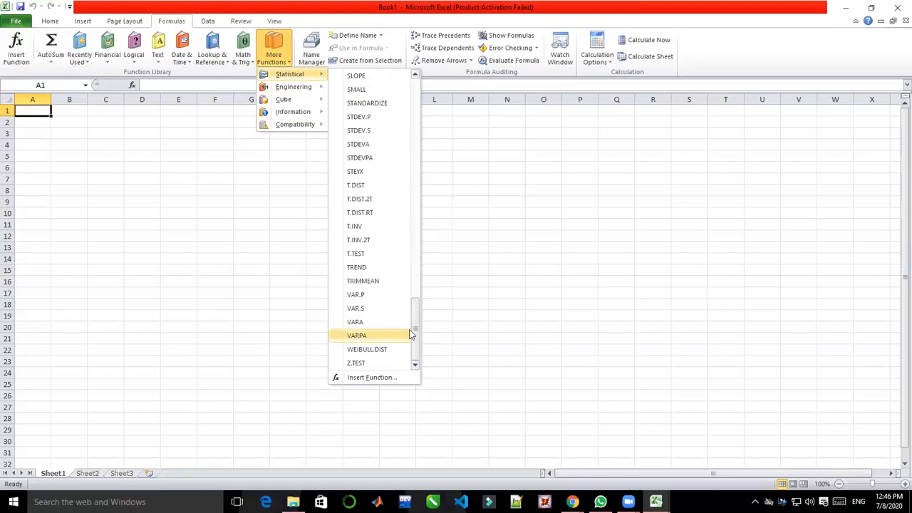
{"action": "left_click_drag", "start_coordinate": [413, 333], "coordinate": [404, 84]}
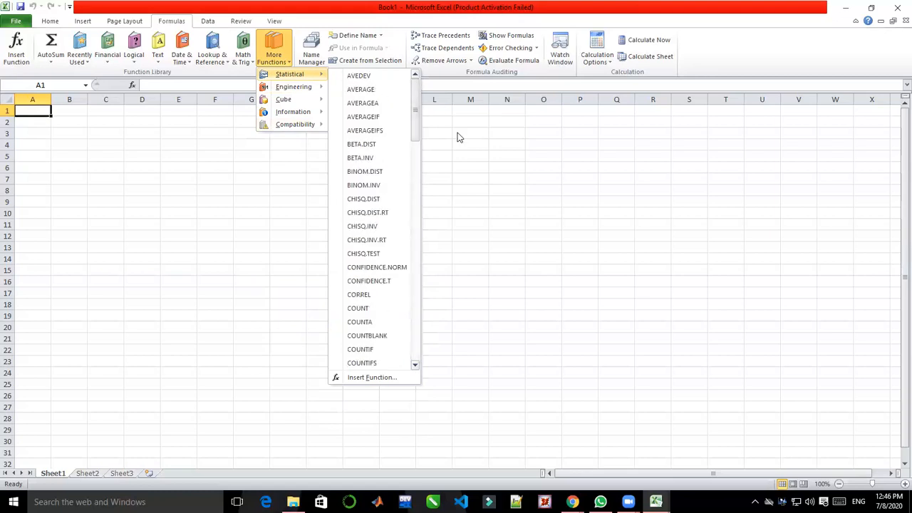
{"action": "left_click", "coordinate": [459, 137]}
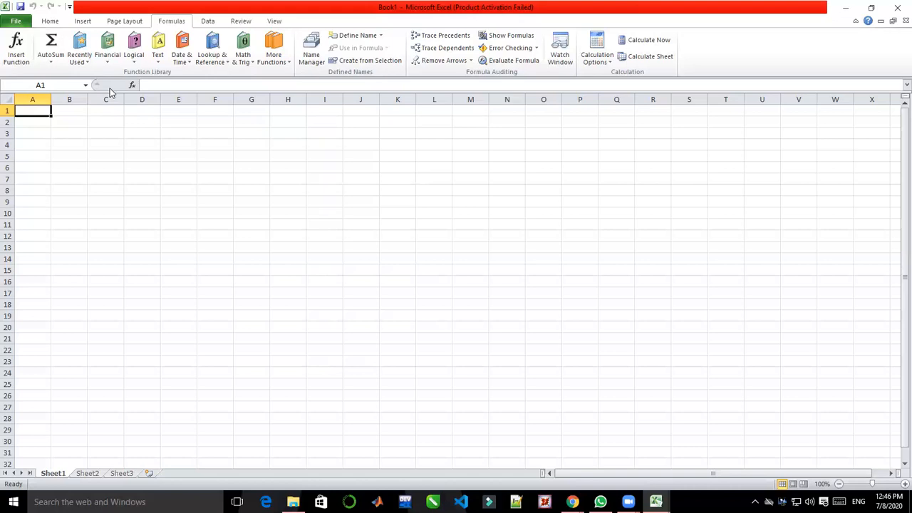
Return to the Home commands and select cells B2, B3 and C3 in turn to show their cell references.
{"action": "left_click", "coordinate": [54, 21]}
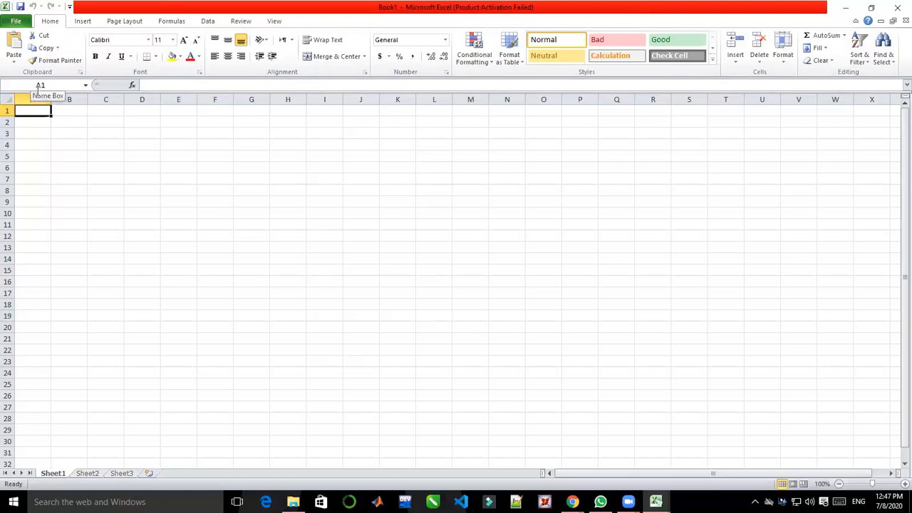
{"action": "left_click", "coordinate": [61, 124]}
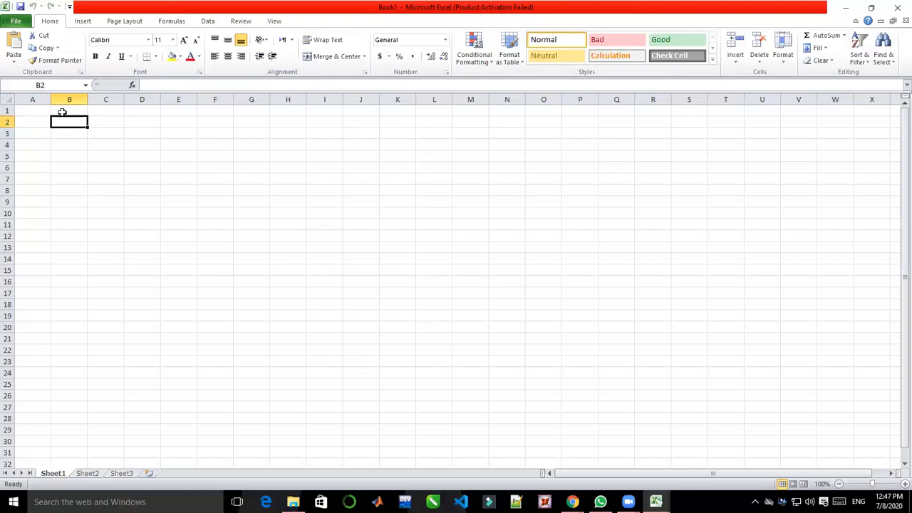
{"action": "left_click", "coordinate": [62, 138]}
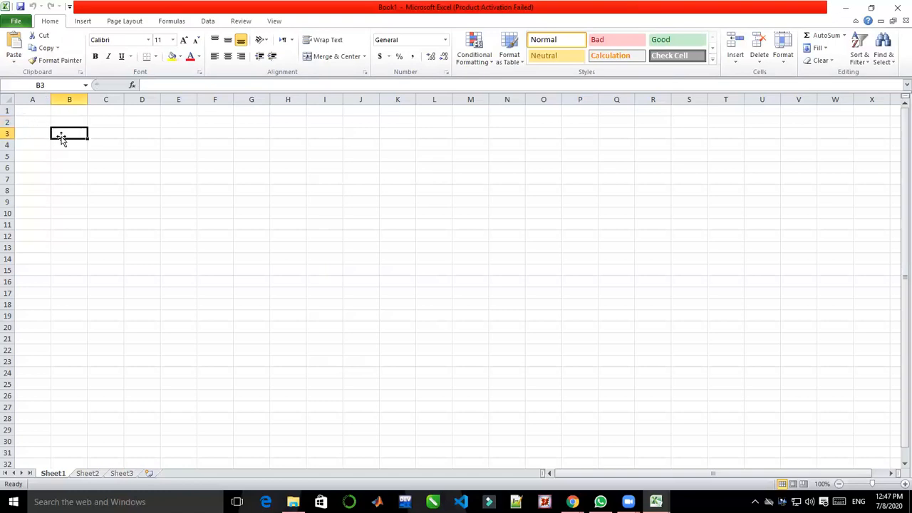
{"action": "left_click", "coordinate": [102, 142]}
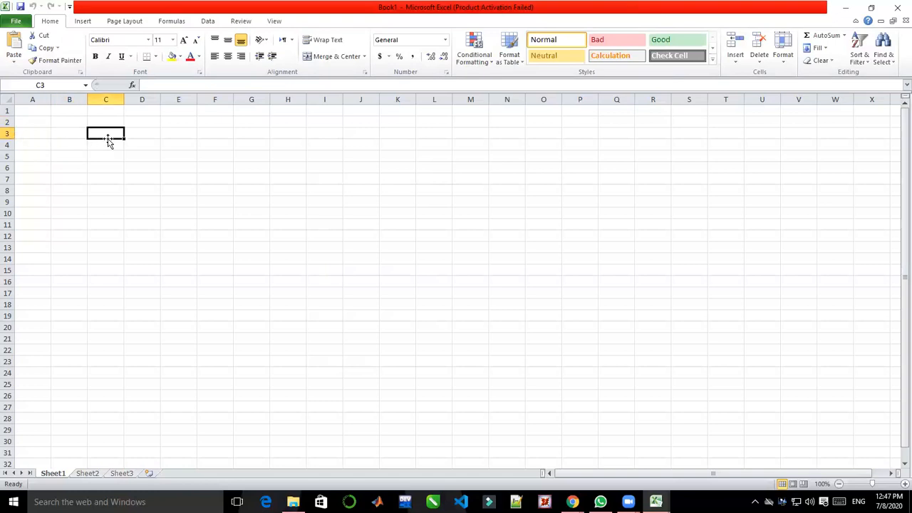
Select cells D3, D4 and C2 in turn to show their cell references.
{"action": "left_click", "coordinate": [135, 136]}
{"action": "left_click", "coordinate": [136, 145]}
{"action": "left_click", "coordinate": [131, 131]}
{"action": "left_click", "coordinate": [110, 126]}
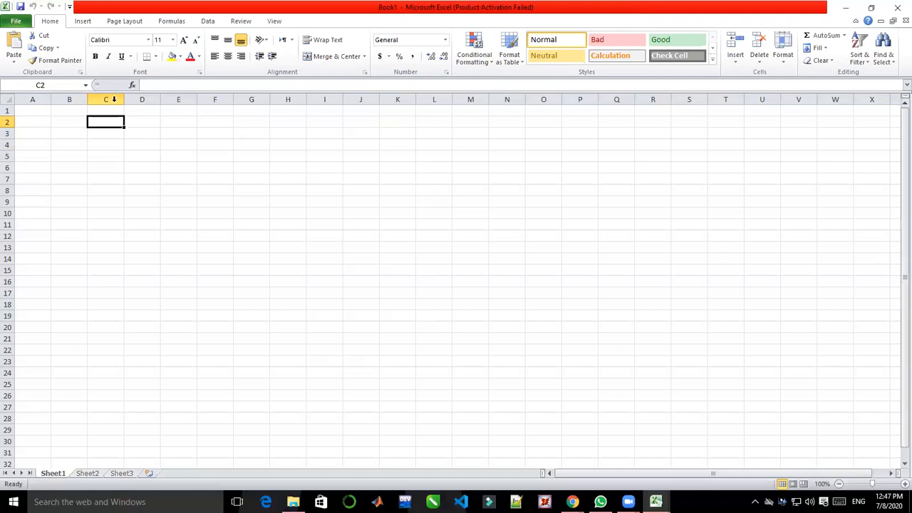
Enter the numbers 23, 32, 23, 23, 22 and 356 in cells A1 to A6.
{"action": "left_click", "coordinate": [39, 114]}
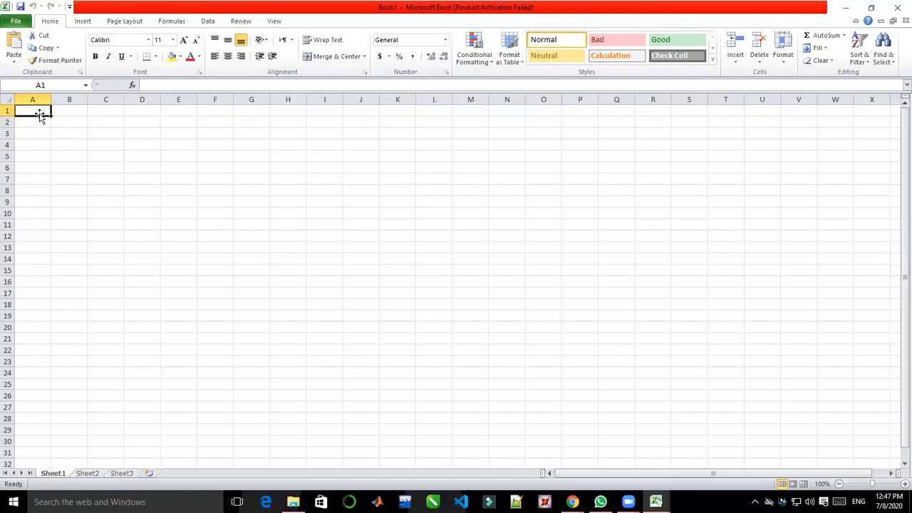
{"action": "type", "text": "23"}
{"action": "key", "text": "Return"}
{"action": "type", "text": "32"}
{"action": "key", "text": "Return"}
{"action": "type", "text": "23"}
{"action": "key", "text": "Return"}
{"action": "type", "text": "23"}
{"action": "key", "text": "Return"}
{"action": "type", "text": "22"}
{"action": "key", "text": "Return"}
{"action": "type", "text": "356"}
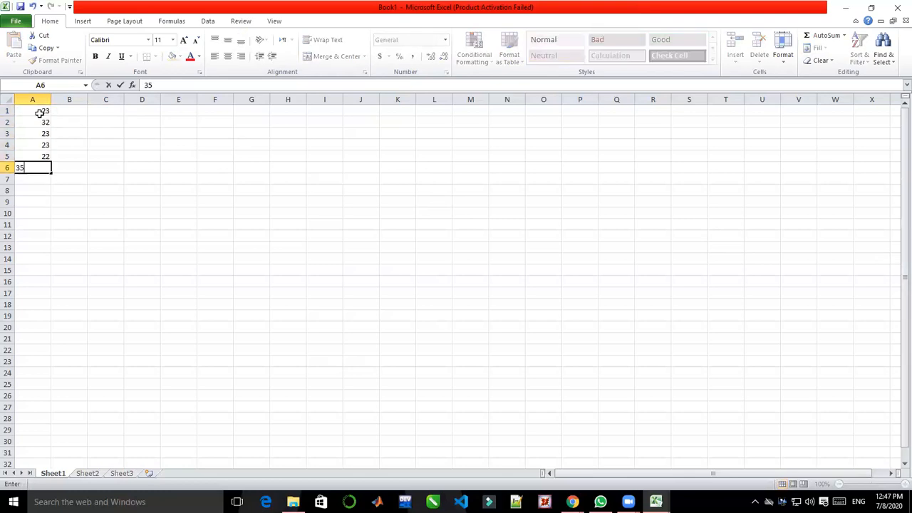
{"action": "key", "text": "Return"}
Continue column A with 533, 23, 223, 22, 3232, 232 and 3434 in cells A7 to A13.
{"action": "type", "text": "533"}
{"action": "key", "text": "Return"}
{"action": "type", "text": "23"}
{"action": "key", "text": "Return"}
{"action": "type", "text": "223"}
{"action": "key", "text": "Return"}
{"action": "type", "text": "22"}
{"action": "key", "text": "Return"}
{"action": "type", "text": "3232"}
{"action": "key", "text": "Return"}
{"action": "type", "text": "232"}
{"action": "key", "text": "Return"}
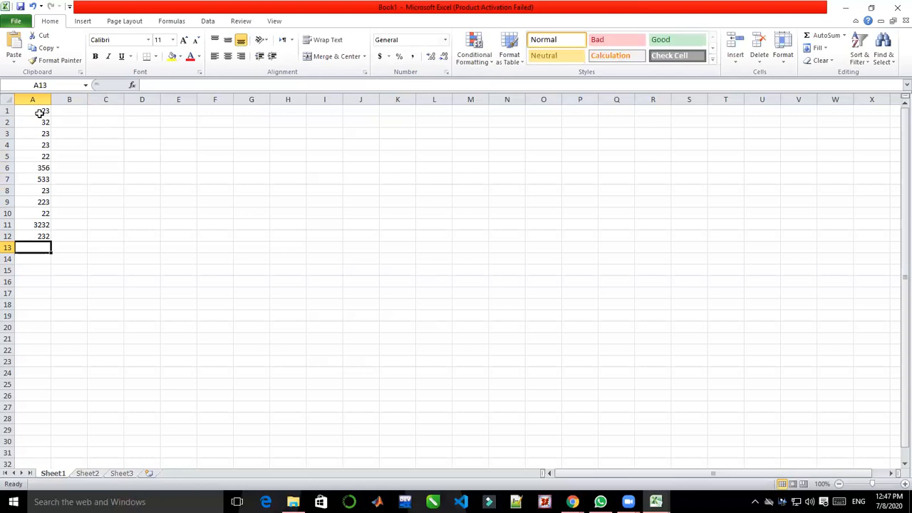
{"action": "type", "text": "3434"}
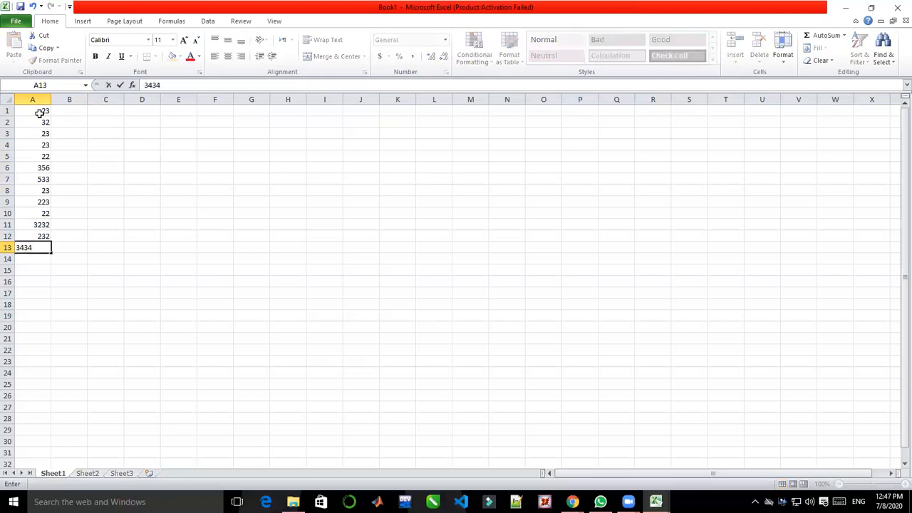
{"action": "key", "text": "Return"}
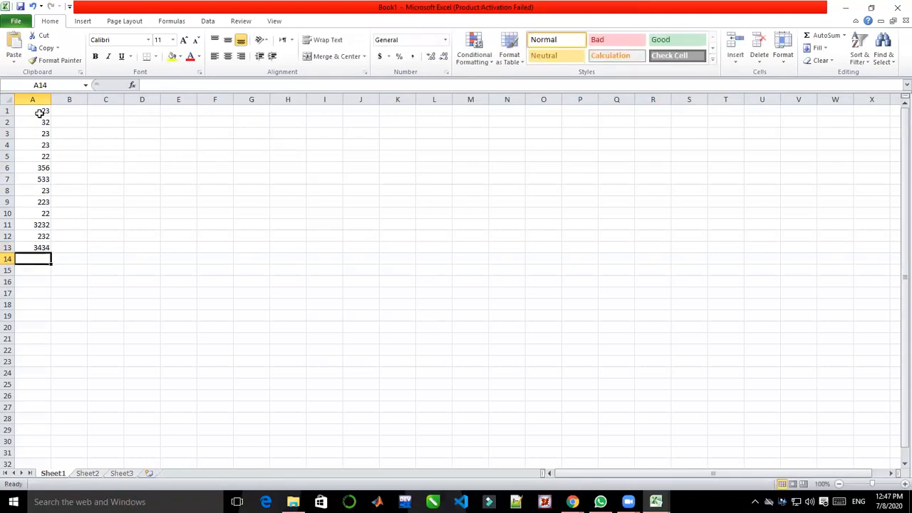
Move the active cell around the empty cells beside the column A numbers to demonstrate navigating the sheet.
{"action": "key", "text": "Right"}
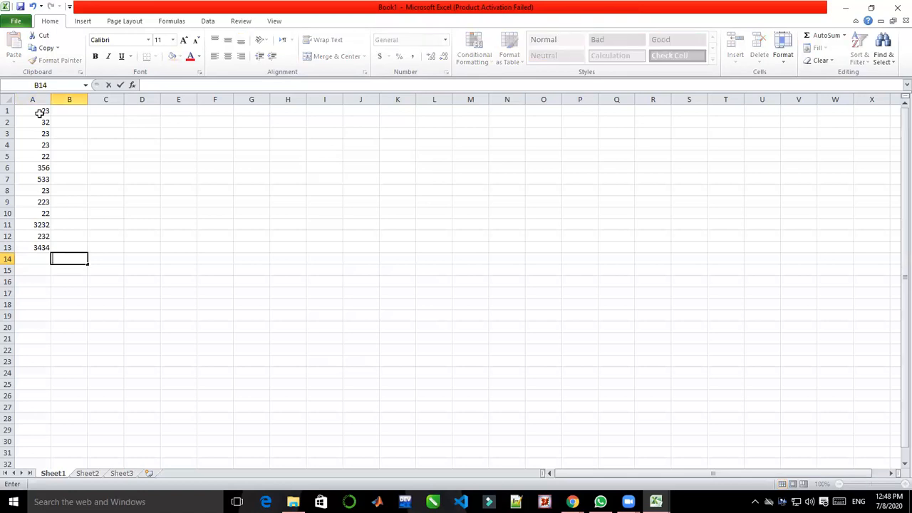
{"action": "key", "text": "Tab"}
{"action": "key", "text": "Right"}
{"action": "key", "text": "Right"}
{"action": "key", "text": "Right"}
{"action": "key", "text": "Right"}
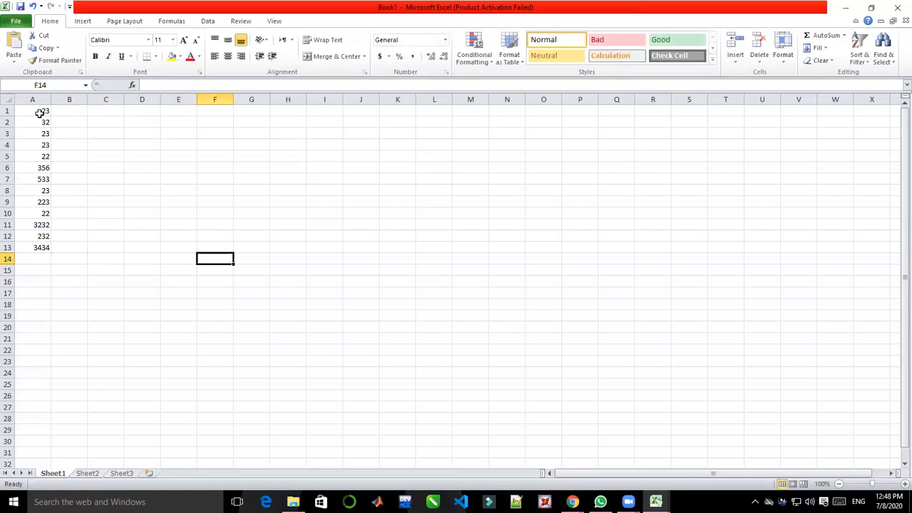
{"action": "key", "text": "Up"}
{"action": "key", "text": "Up"}
{"action": "key", "text": "Up"}
{"action": "key", "text": "Up"}
{"action": "key", "text": "Up"}
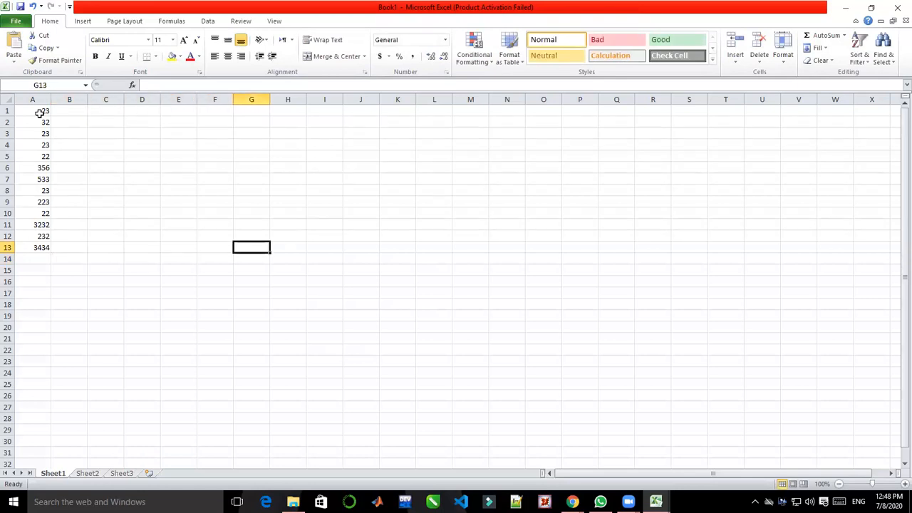
{"action": "key", "text": "Down"}
{"action": "key", "text": "Down"}
{"action": "key", "text": "Down"}
{"action": "key", "text": "Down"}
{"action": "key", "text": "Left"}
{"action": "key", "text": "Left"}
{"action": "key", "text": "Left"}
{"action": "key", "text": "Left"}
{"action": "key", "text": "Right"}
{"action": "key", "text": "Right"}
{"action": "key", "text": "Right"}
{"action": "key", "text": "Right"}
{"action": "key", "text": "Right"}
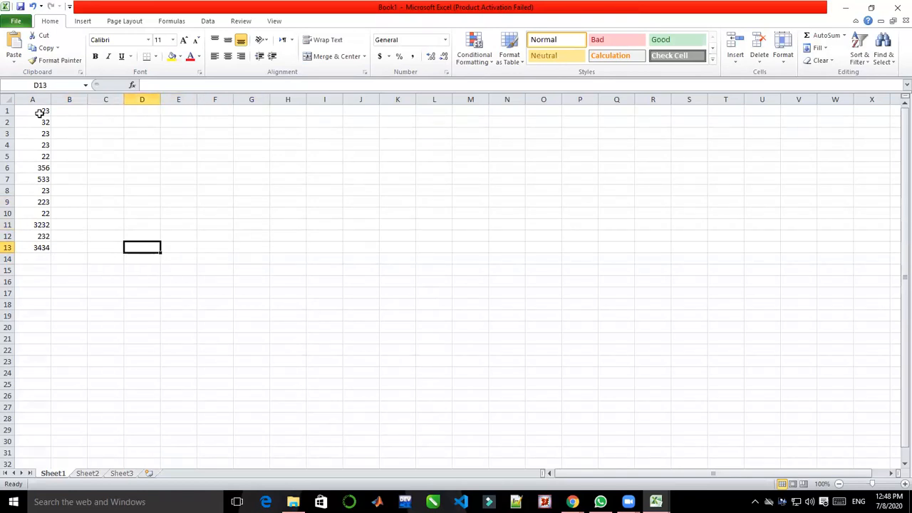
{"action": "key", "text": "Left"}
{"action": "key", "text": "Left"}
{"action": "key", "text": "Left"}
{"action": "key", "text": "Left"}
{"action": "key", "text": "Left"}
{"action": "key", "text": "Left"}
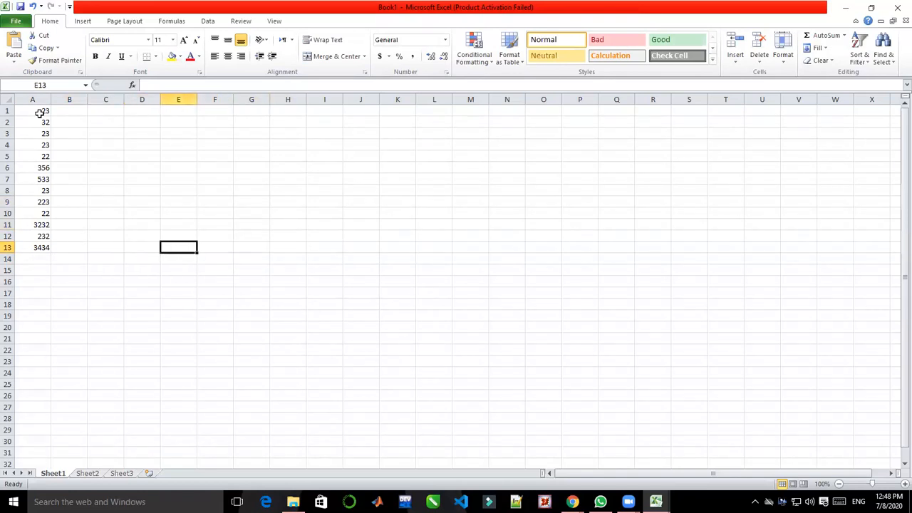
Enter the text values teere, ds, dsd, ds and ad in cells B1 to B5.
{"action": "key", "text": "Up"}
{"action": "key", "text": "Up"}
{"action": "key", "text": "Up"}
{"action": "key", "text": "Up"}
{"action": "key", "text": "Up"}
{"action": "key", "text": "Up"}
{"action": "key", "text": "Up"}
{"action": "key", "text": "Up"}
{"action": "key", "text": "Up"}
{"action": "key", "text": "Up"}
{"action": "key", "text": "Up"}
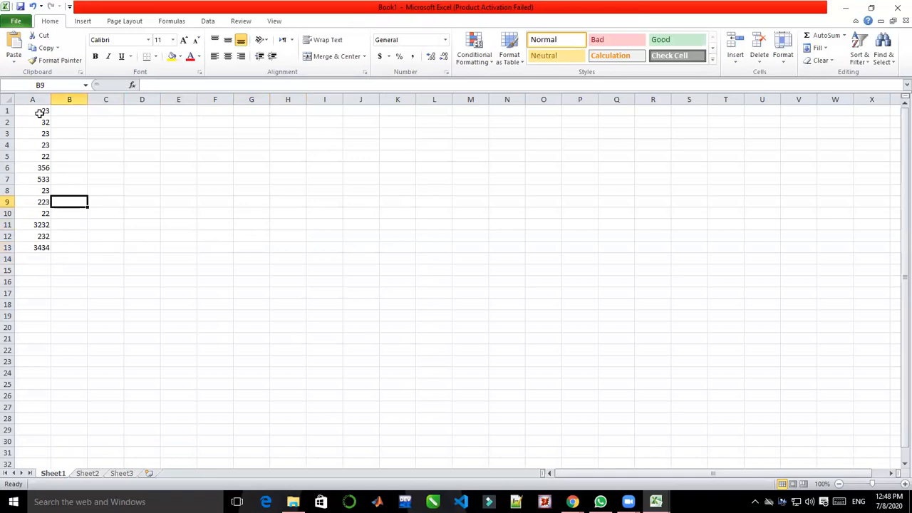
{"action": "key", "text": "Up"}
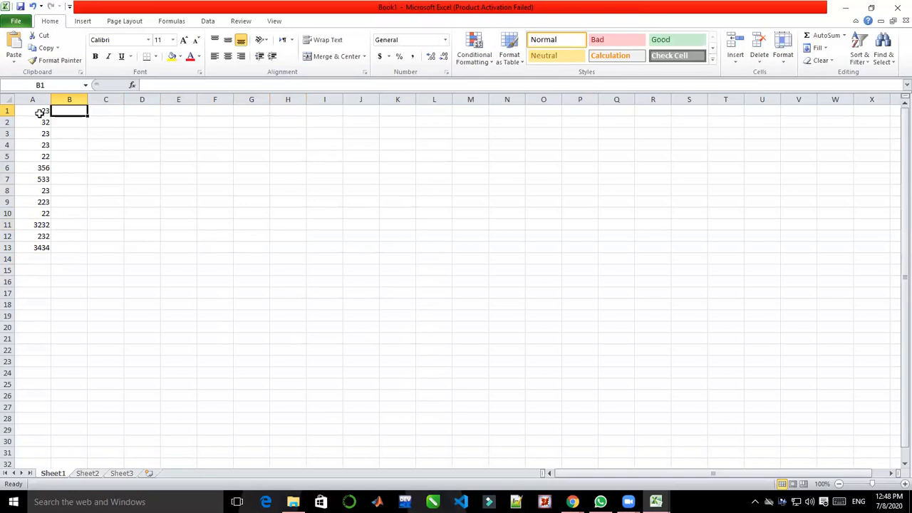
{"action": "type", "text": "teere"}
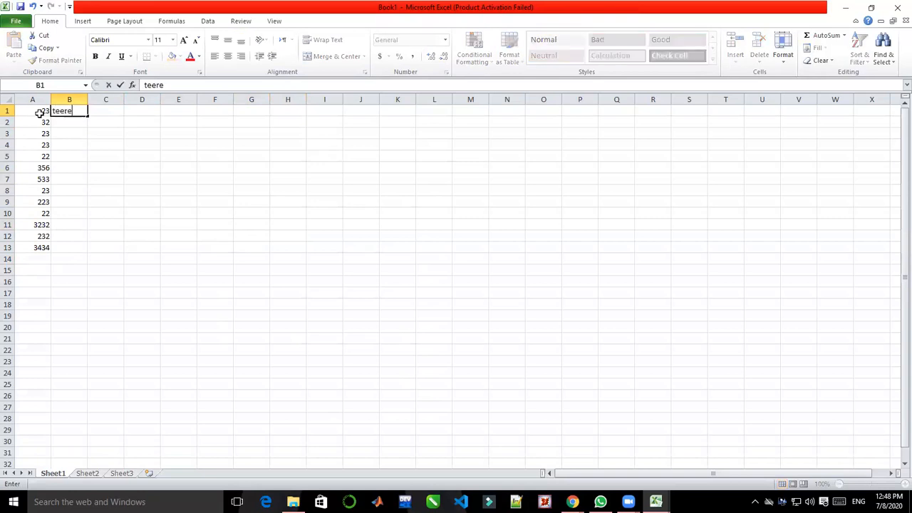
{"action": "key", "text": "Return"}
{"action": "type", "text": "ds"}
{"action": "key", "text": "Return"}
{"action": "type", "text": "dsd"}
{"action": "key", "text": "Return"}
{"action": "type", "text": "ds"}
{"action": "key", "text": "Return"}
{"action": "type", "text": "ad"}
{"action": "key", "text": "Return"}
Continue column B with u, s, da, sa, s, ad and ad in cells B6 to B12.
{"action": "type", "text": "u"}
{"action": "key", "text": "Return"}
{"action": "type", "text": "s"}
{"action": "key", "text": "Return"}
{"action": "type", "text": "da"}
{"action": "key", "text": "Return"}
{"action": "type", "text": "sa"}
{"action": "key", "text": "Return"}
{"action": "type", "text": "s"}
{"action": "key", "text": "Return"}
{"action": "type", "text": "ad"}
{"action": "key", "text": "Return"}
{"action": "type", "text": "ad"}
{"action": "key", "text": "Return"}
Enter ad in cell B14 and sd in cell B13.
{"action": "key", "text": "Return"}
{"action": "type", "text": "ad"}
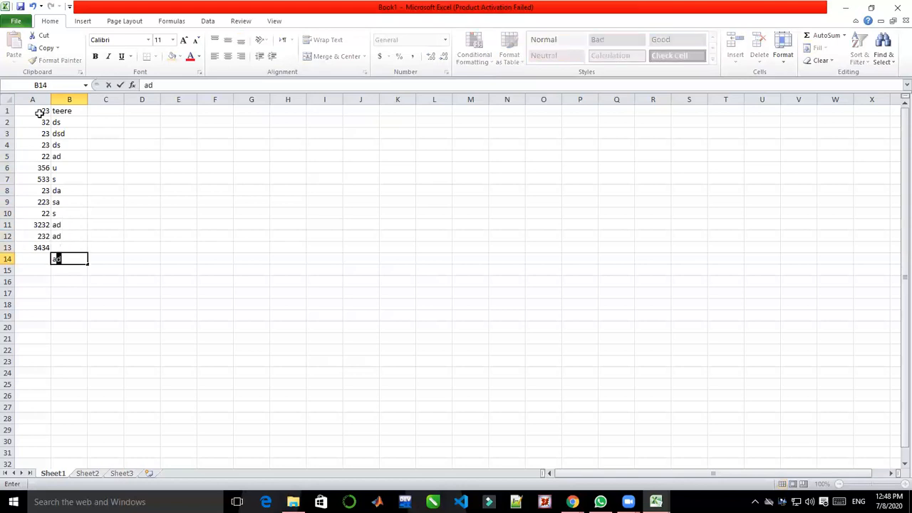
{"action": "key", "text": "Up"}
{"action": "type", "text": "sd"}
{"action": "key", "text": "Return"}
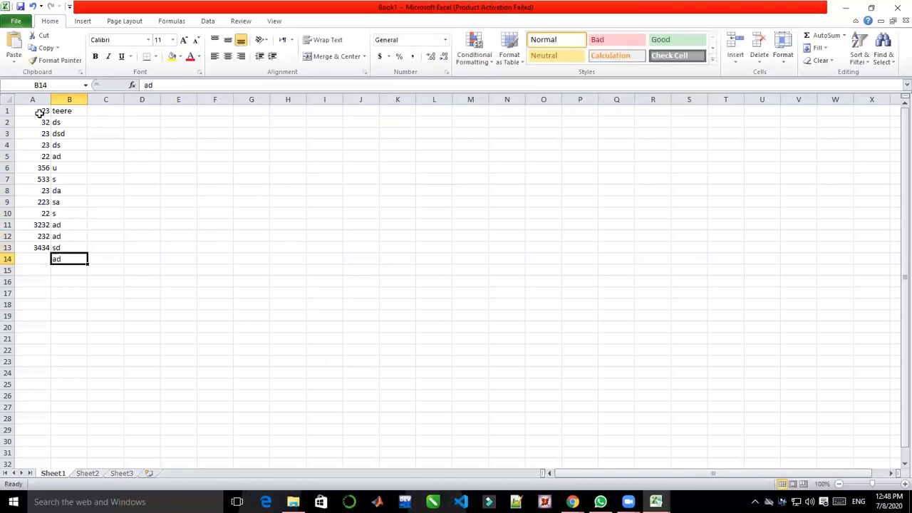
Move the active cell across to column D, up the sheet and back to A6 to demonstrate cell navigation.
{"action": "key", "text": "Right"}
{"action": "key", "text": "Right"}
{"action": "key", "text": "Up"}
{"action": "key", "text": "Up"}
{"action": "key", "text": "Up"}
{"action": "key", "text": "Up"}
{"action": "key", "text": "Up"}
{"action": "key", "text": "Up"}
{"action": "key", "text": "Up"}
{"action": "key", "text": "Up"}
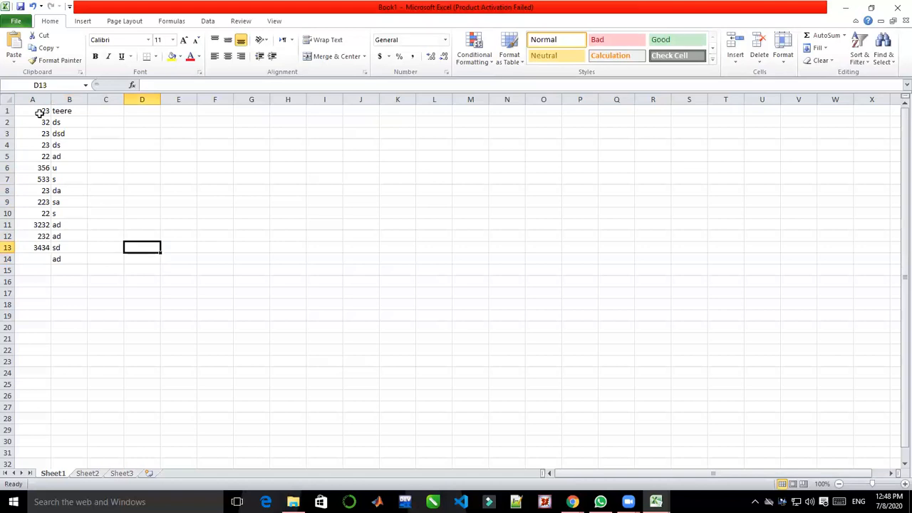
{"action": "key", "text": "Left"}
{"action": "key", "text": "Left"}
{"action": "key", "text": "Left"}
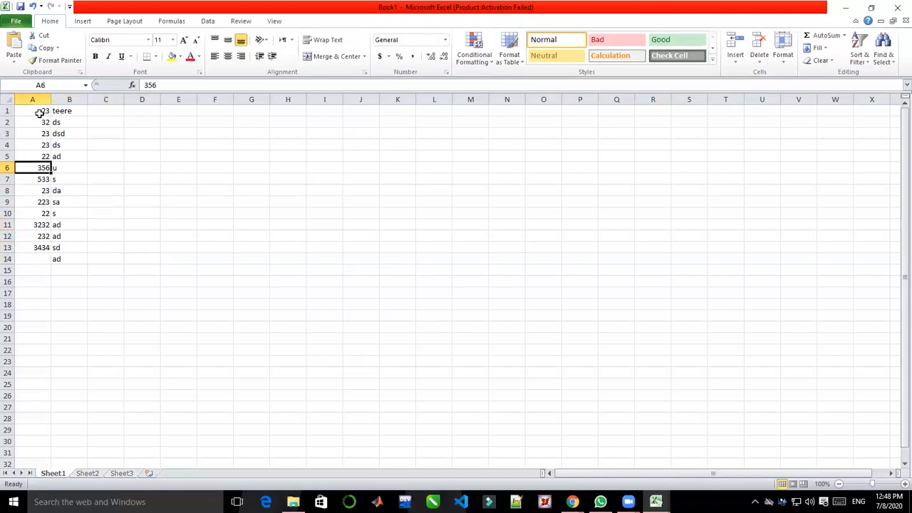
Enter asa in cells D5, D6 and D7, and s in cell E8.
{"action": "key", "text": "Right"}
{"action": "key", "text": "Right"}
{"action": "key", "text": "Right"}
{"action": "type", "text": "asa"}
{"action": "key", "text": "Up"}
{"action": "type", "text": "asa"}
{"action": "key", "text": "Down"}
{"action": "type", "text": "a"}
{"action": "key", "text": "Down"}
{"action": "type", "text": "asa"}
{"action": "key", "text": "Down"}
{"action": "key", "text": "Right"}
{"action": "type", "text": "s"}
{"action": "key", "text": "Down"}
Move the active cell to G10 and up to G4 to show movement between cells.
{"action": "key", "text": "Right"}
{"action": "key", "text": "Right"}
{"action": "key", "text": "Down"}
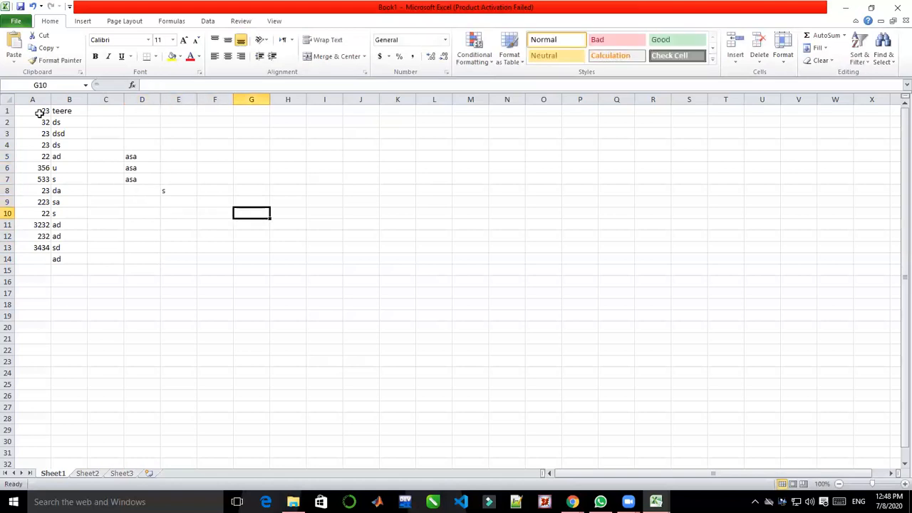
{"action": "key", "text": "Up"}
{"action": "key", "text": "Up"}
{"action": "key", "text": "Up"}
{"action": "key", "text": "Up"}
{"action": "key", "text": "Up"}
{"action": "key", "text": "Up"}
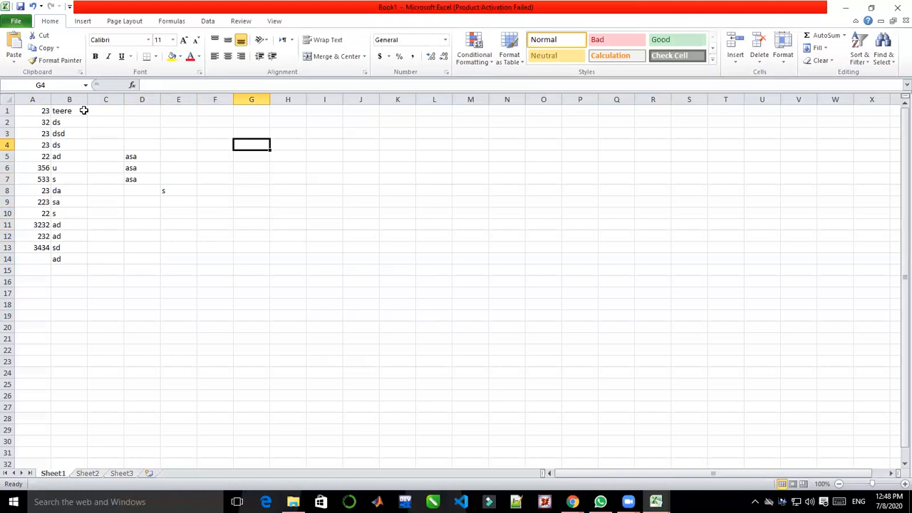
Enter the heading "class limits" in cell F4 and fit the width of column F to it.
{"action": "left_click", "coordinate": [57, 59]}
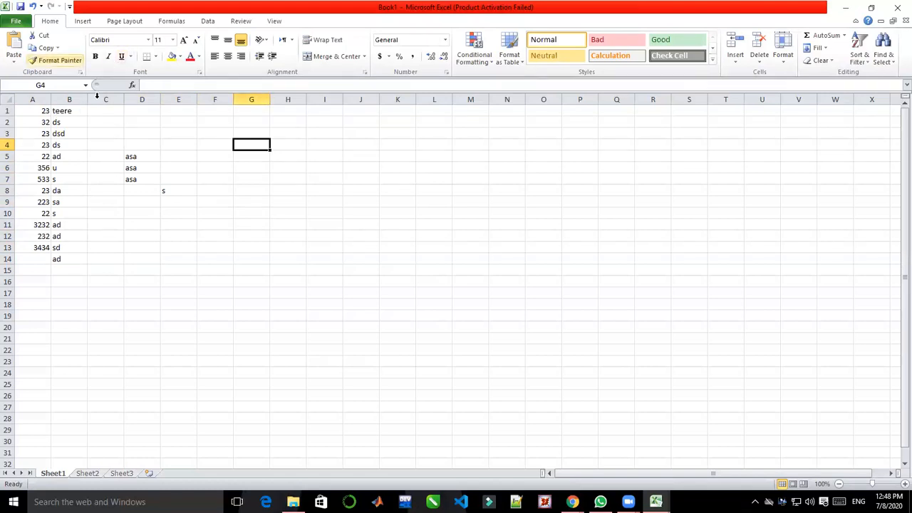
{"action": "left_click", "coordinate": [205, 143]}
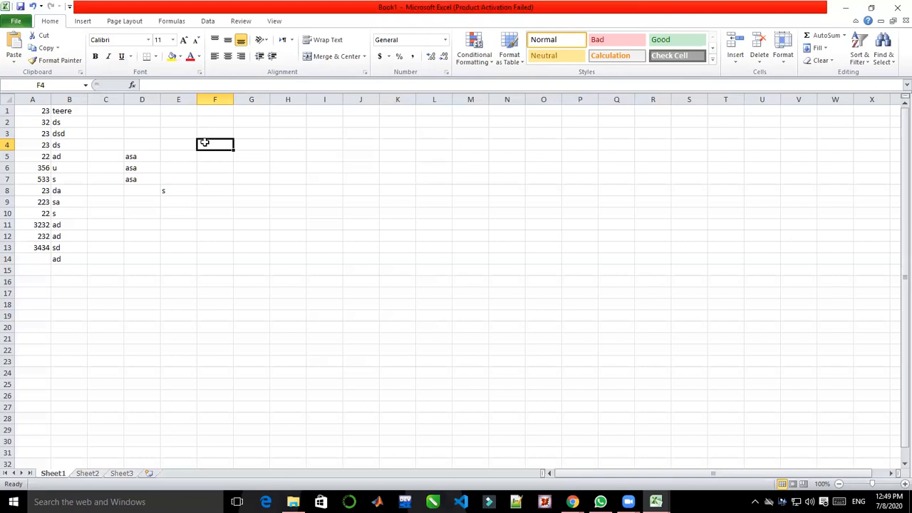
{"action": "type", "text": "L"}
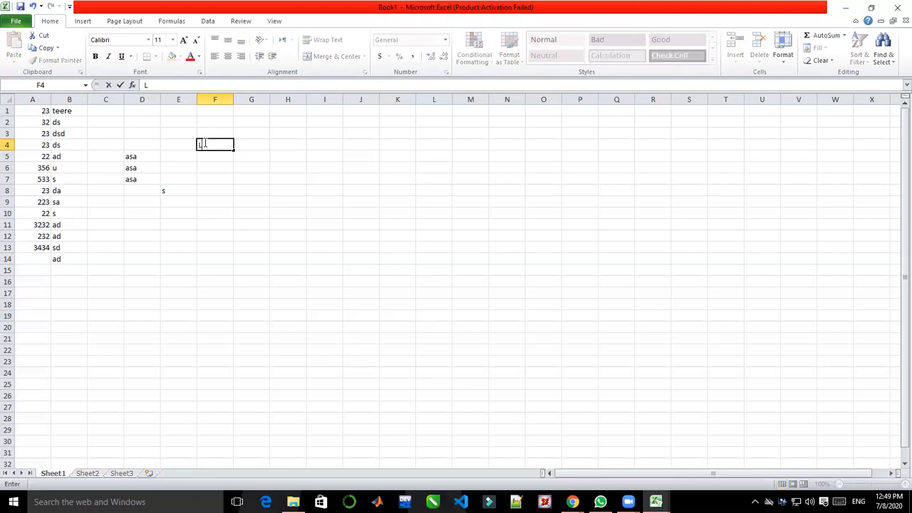
{"action": "type", "text": ".CL"}
{"action": "key", "text": "BackSpace"}
{"action": "key", "text": "BackSpace"}
{"action": "key", "text": "BackSpace"}
{"action": "key", "text": "BackSpace"}
{"action": "type", "text": "class limits"}
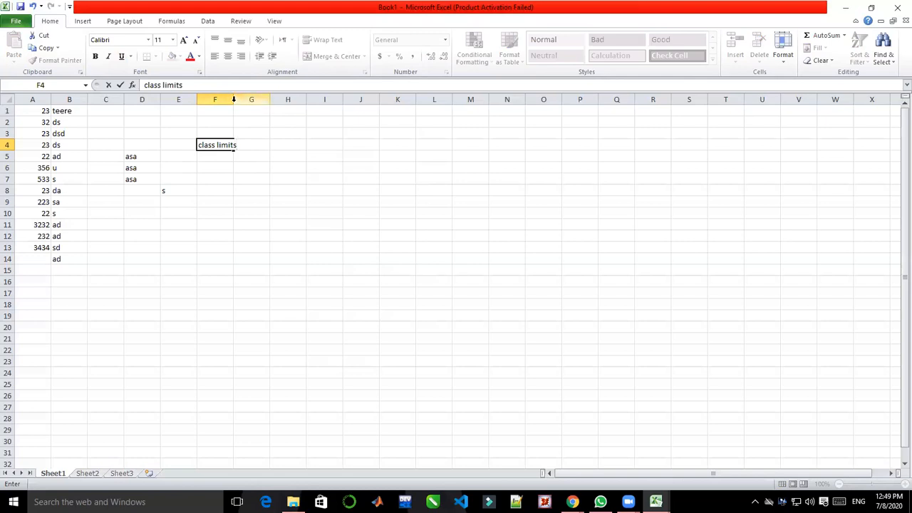
{"action": "double_click", "coordinate": [232, 99]}
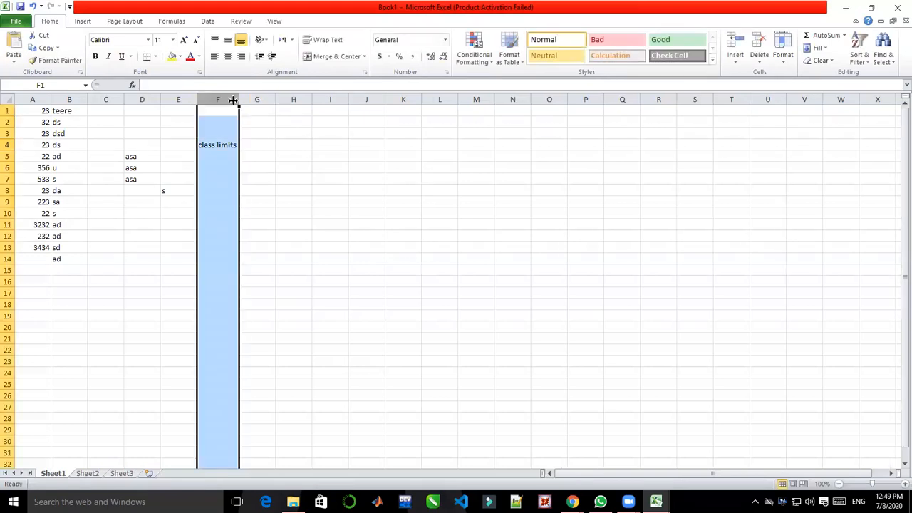
Enter the class 34--35 in cell F5 and fill it as a series down to F14.
{"action": "left_click", "coordinate": [218, 166]}
{"action": "left_click", "coordinate": [216, 155]}
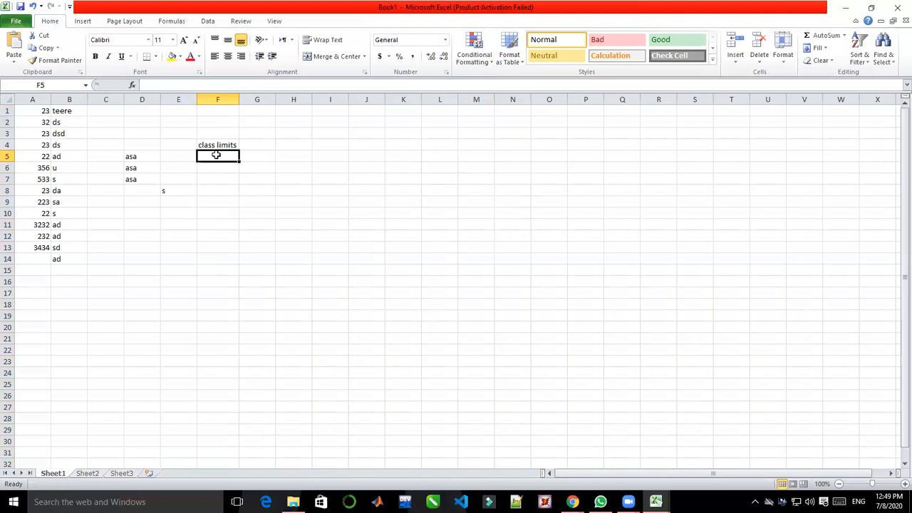
{"action": "type", "text": "34."}
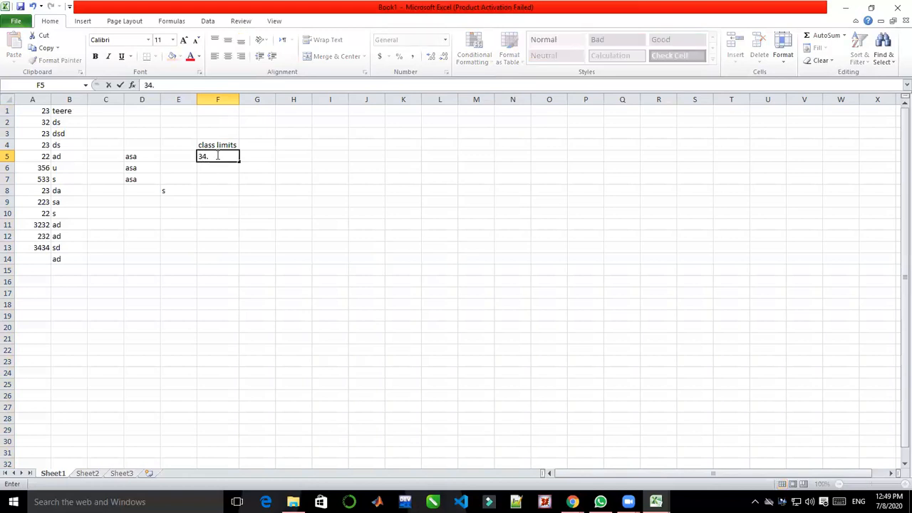
{"action": "key", "text": "BackSpace"}
{"action": "type", "text": "--35"}
{"action": "key", "text": "Return"}
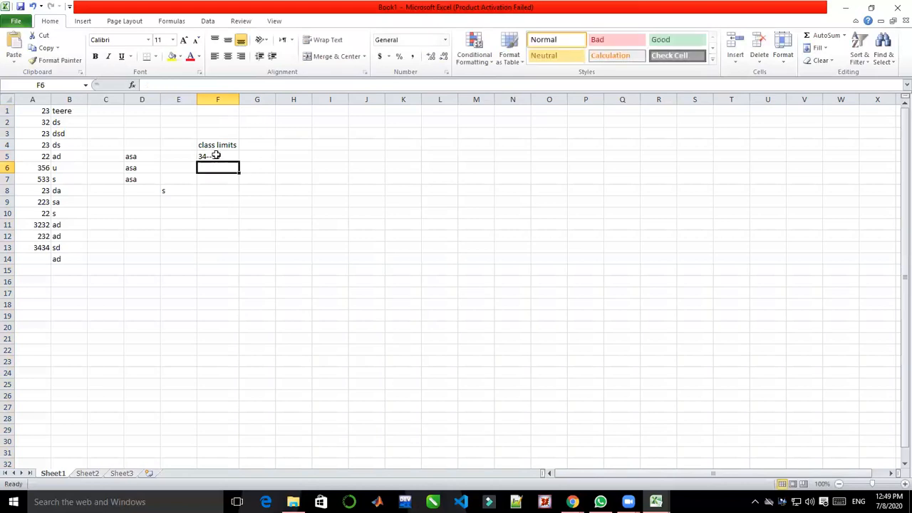
{"action": "left_click", "coordinate": [216, 155]}
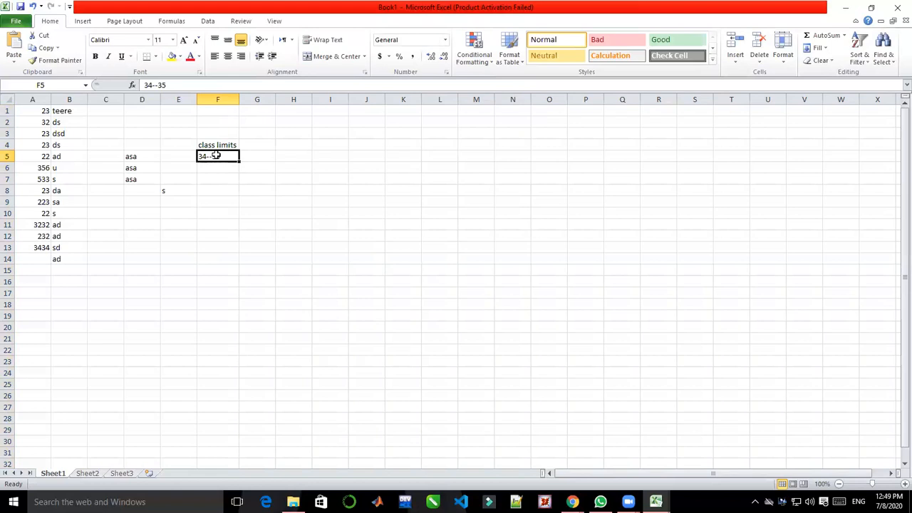
{"action": "left_click_drag", "start_coordinate": [238, 161], "coordinate": [245, 259]}
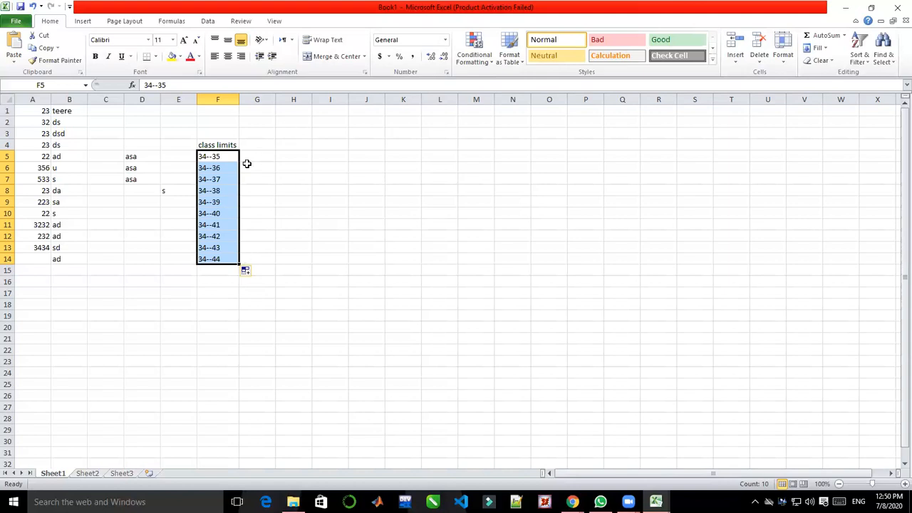
Open cell F6 for editing to examine its class limits, and return to cell F5.
{"action": "left_click", "coordinate": [211, 173]}
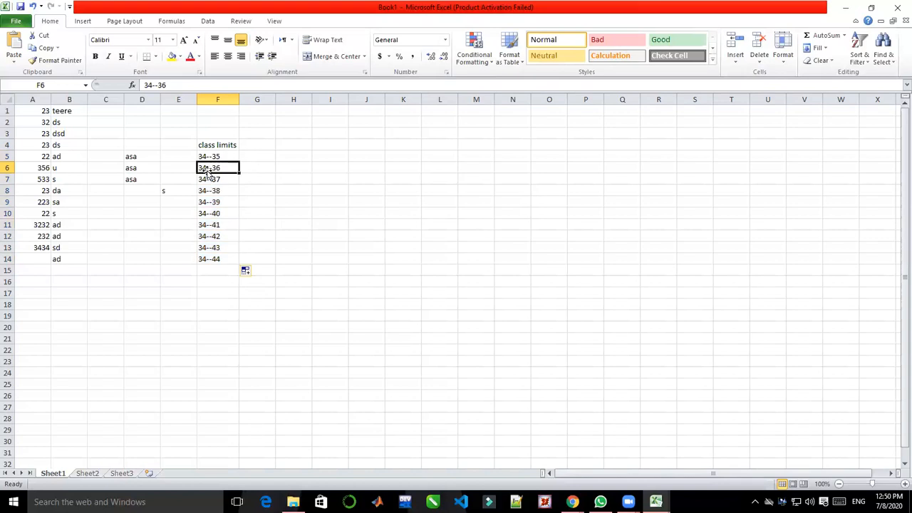
{"action": "double_click", "coordinate": [207, 169]}
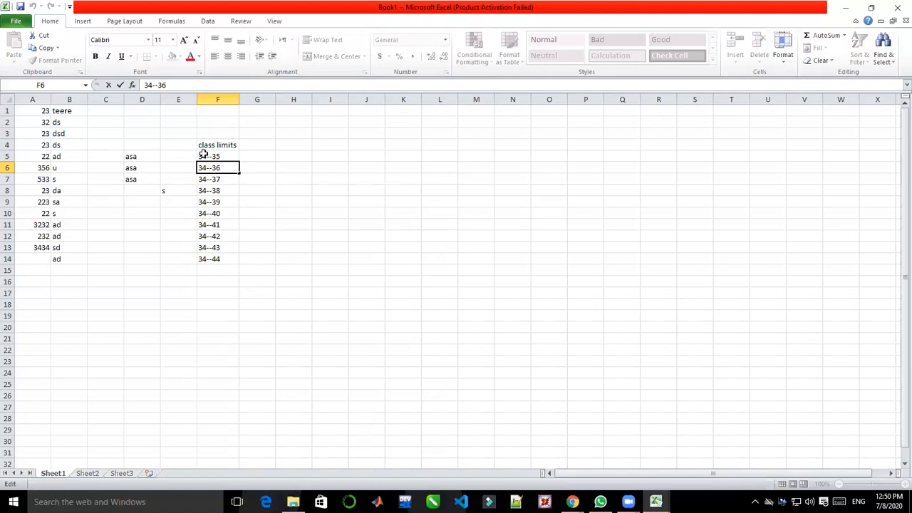
{"action": "left_click", "coordinate": [204, 155]}
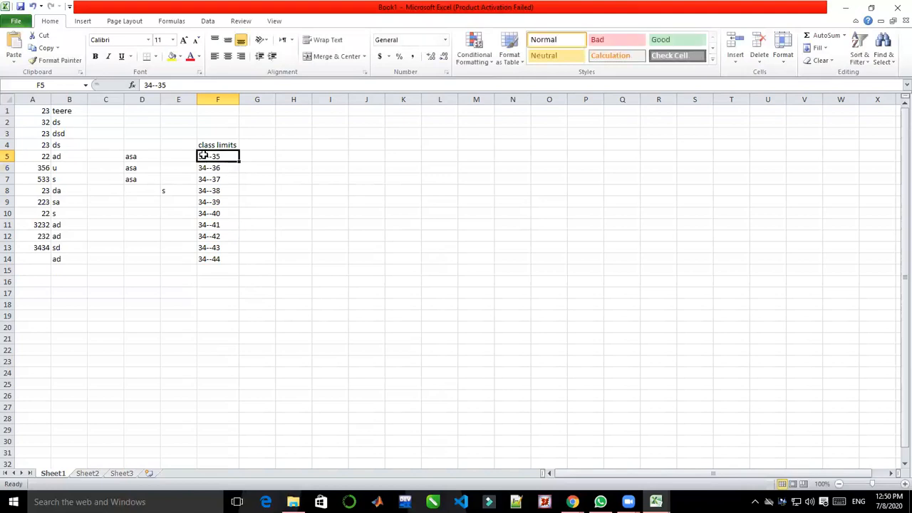
Copy the heading "class limits" from F4 down to F14, and try centred, middle and left alignment on the range.
{"action": "left_click", "coordinate": [203, 146]}
{"action": "left_click_drag", "start_coordinate": [240, 148], "coordinate": [243, 269]}
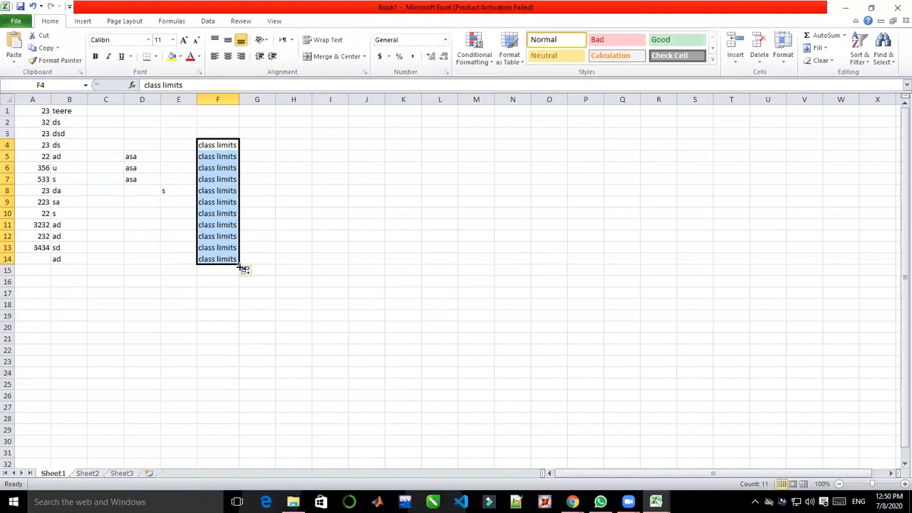
{"action": "left_click", "coordinate": [228, 61]}
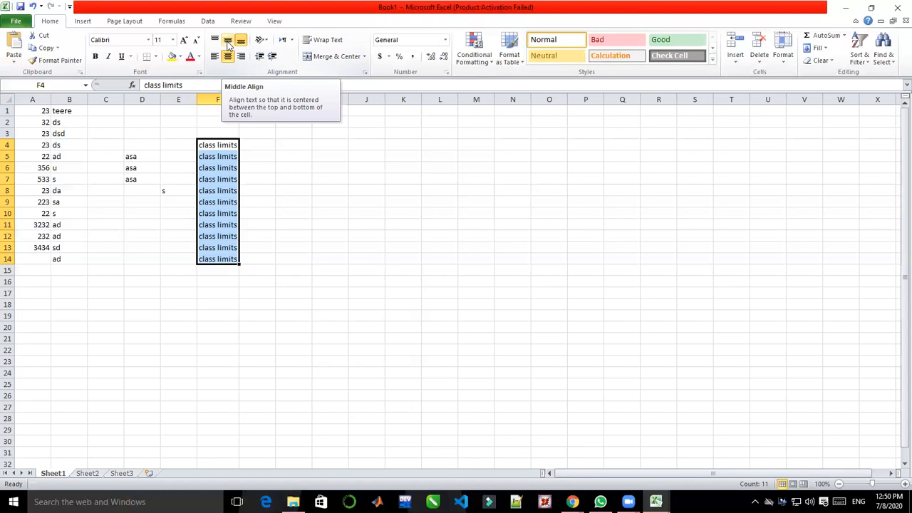
{"action": "left_click", "coordinate": [228, 43]}
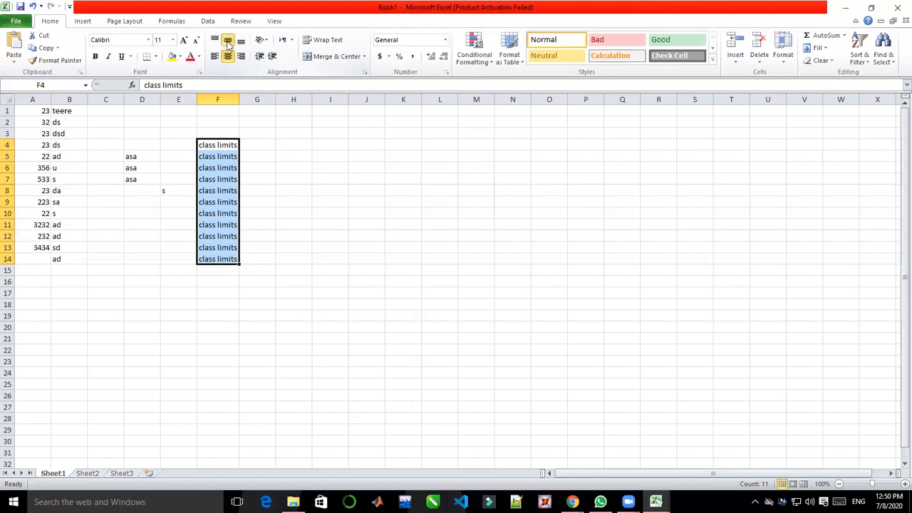
{"action": "left_click", "coordinate": [214, 56]}
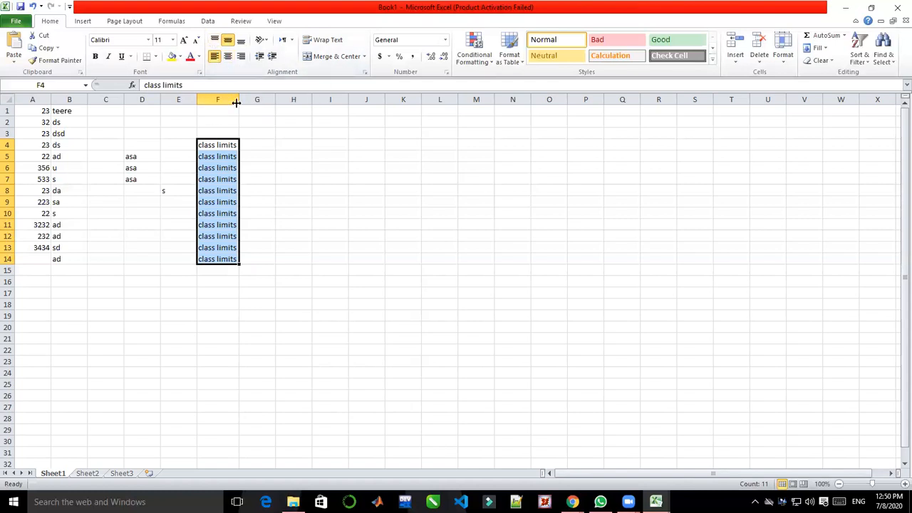
Widen column F to about four times its width and demonstrate bottom, top, centre and right alignment on F4:F14.
{"action": "left_click_drag", "start_coordinate": [237, 101], "coordinate": [364, 121]}
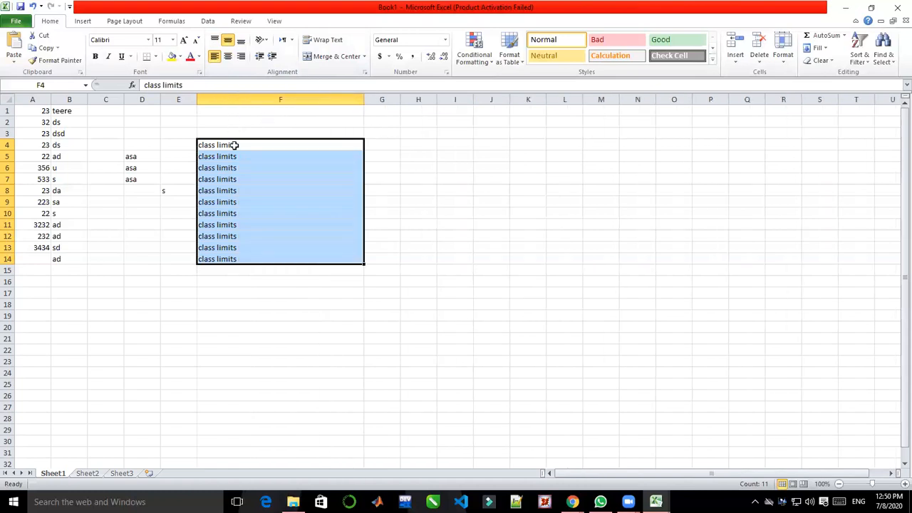
{"action": "left_click", "coordinate": [241, 40]}
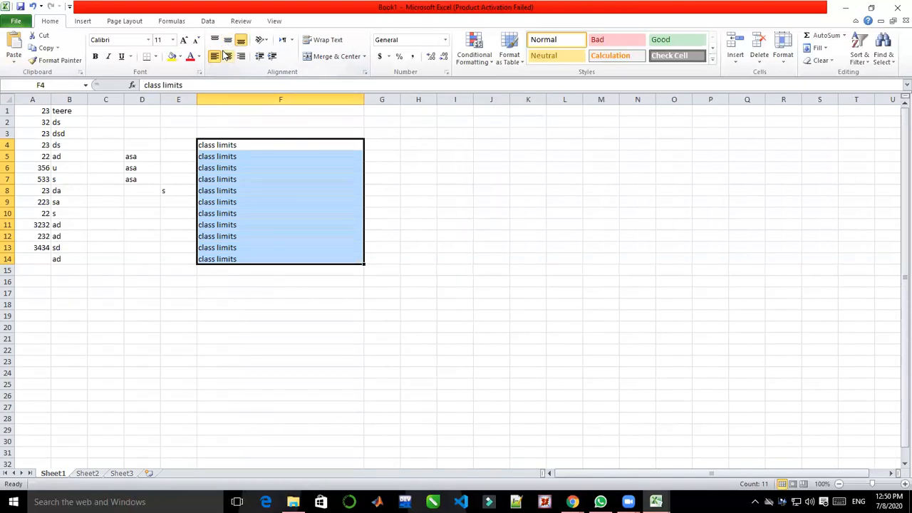
{"action": "left_click", "coordinate": [216, 41]}
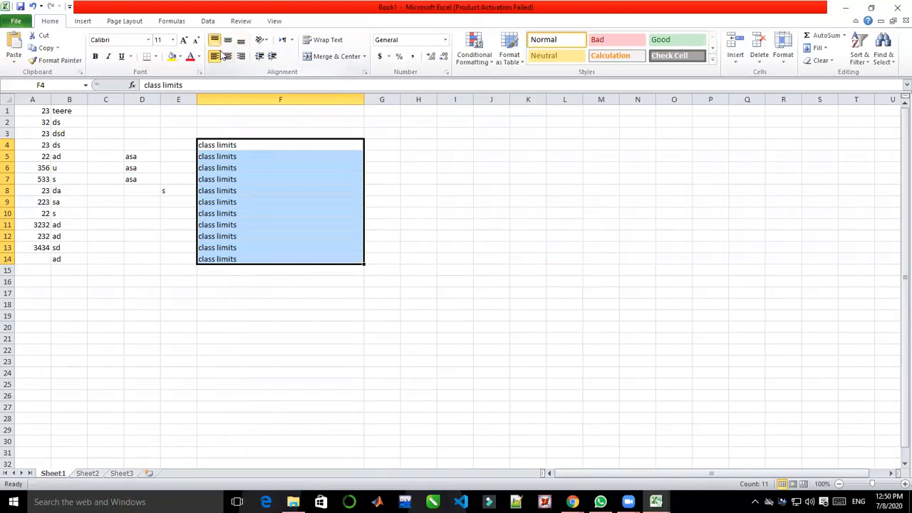
{"action": "left_click", "coordinate": [227, 57]}
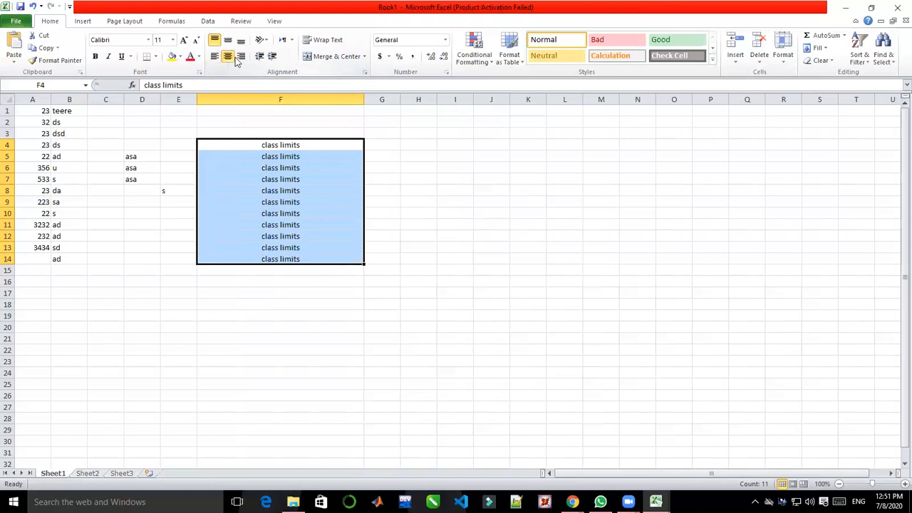
{"action": "left_click", "coordinate": [240, 57]}
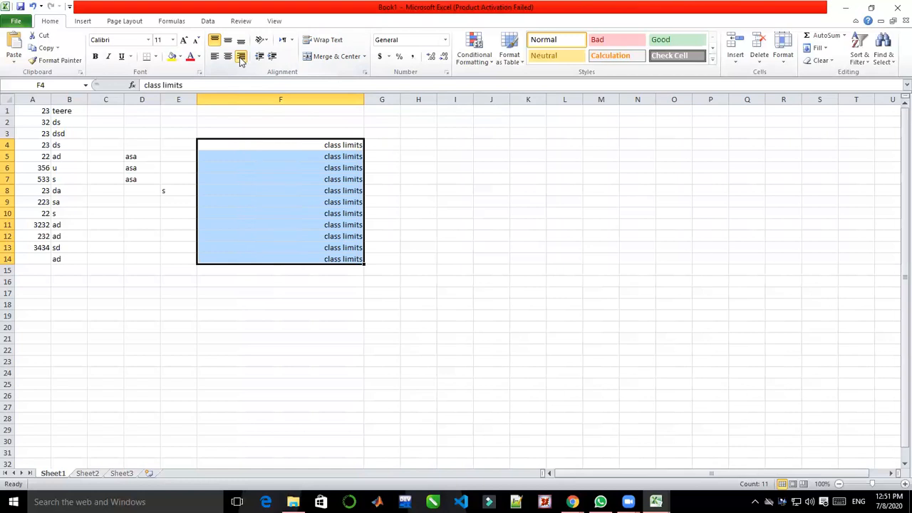
Make the text in F4:F14 bold with a single underline, and apply all borders to the cells.
{"action": "left_click", "coordinate": [96, 57]}
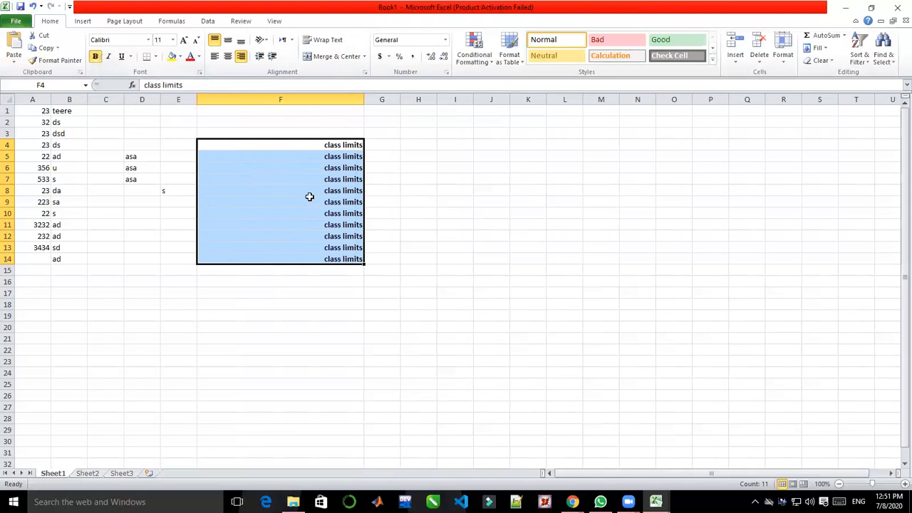
{"action": "left_click", "coordinate": [131, 59]}
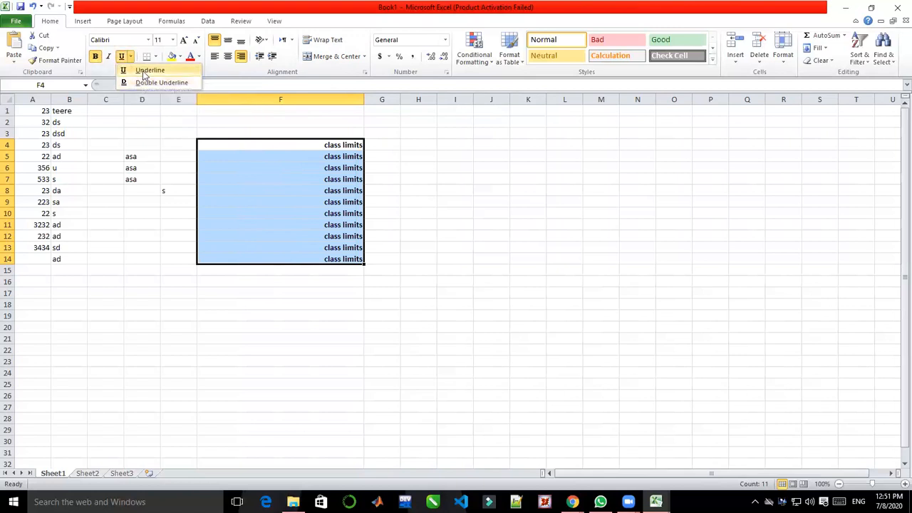
{"action": "left_click", "coordinate": [146, 70]}
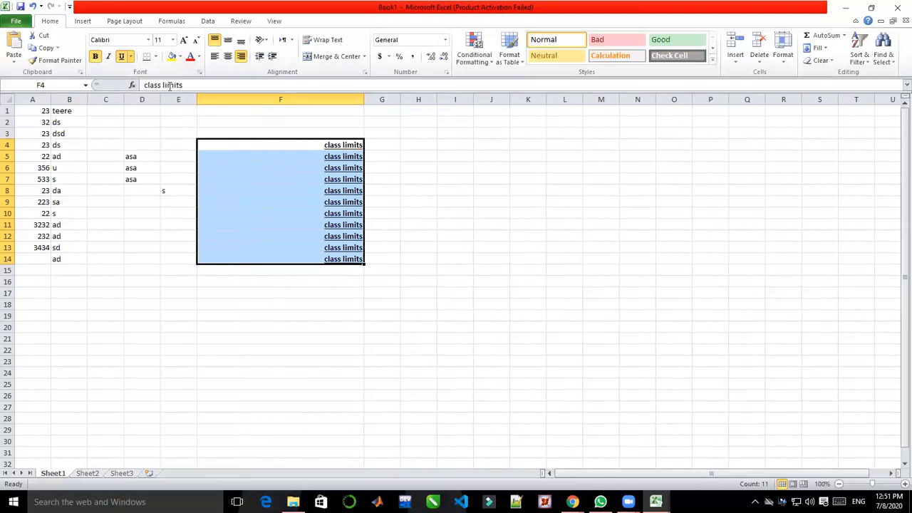
{"action": "left_click", "coordinate": [154, 57]}
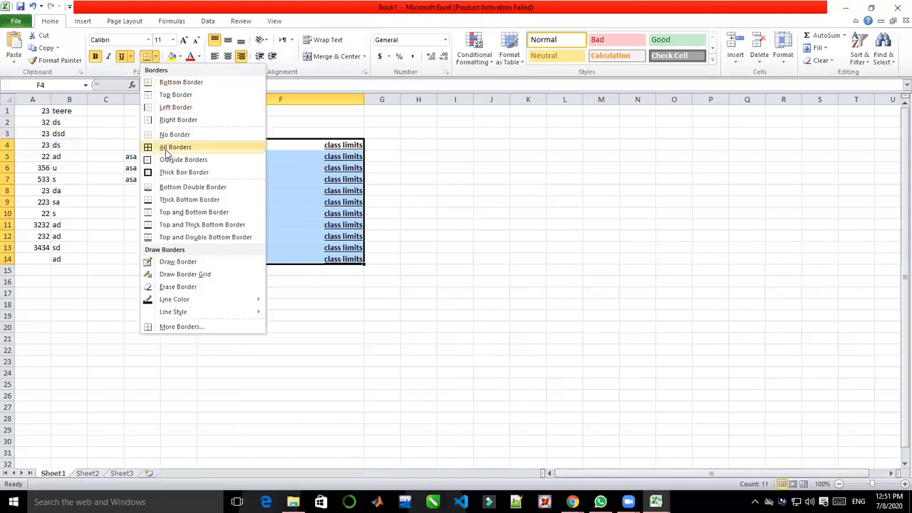
{"action": "left_click", "coordinate": [166, 148]}
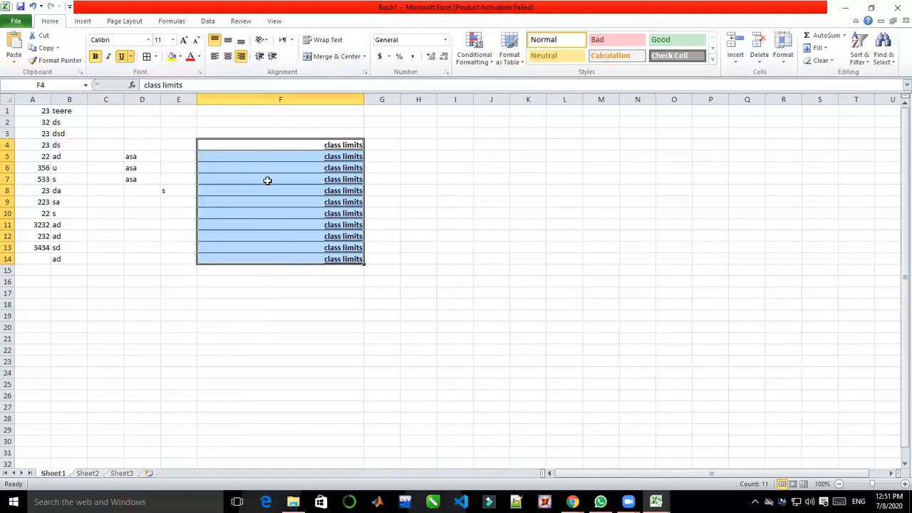
Give F4:F14 a red font and a light green fill, and centre the text horizontally.
{"action": "left_click", "coordinate": [199, 57]}
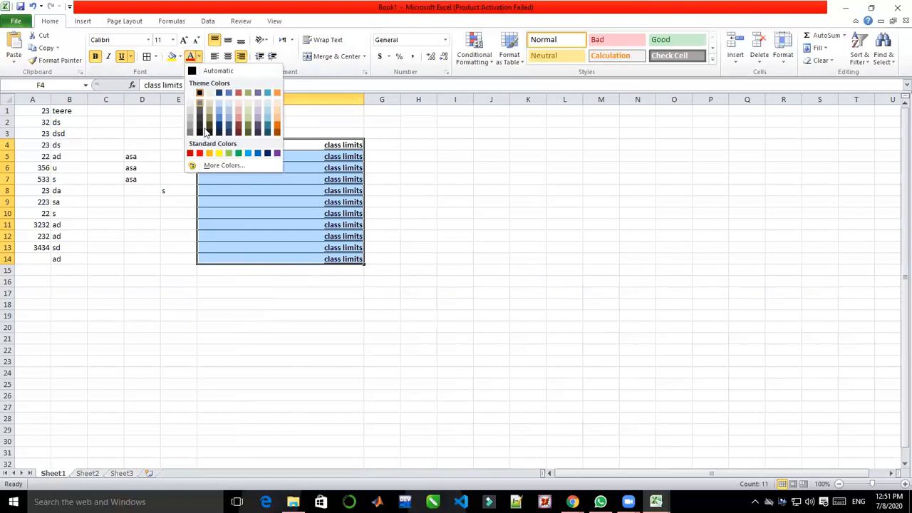
{"action": "left_click", "coordinate": [201, 154]}
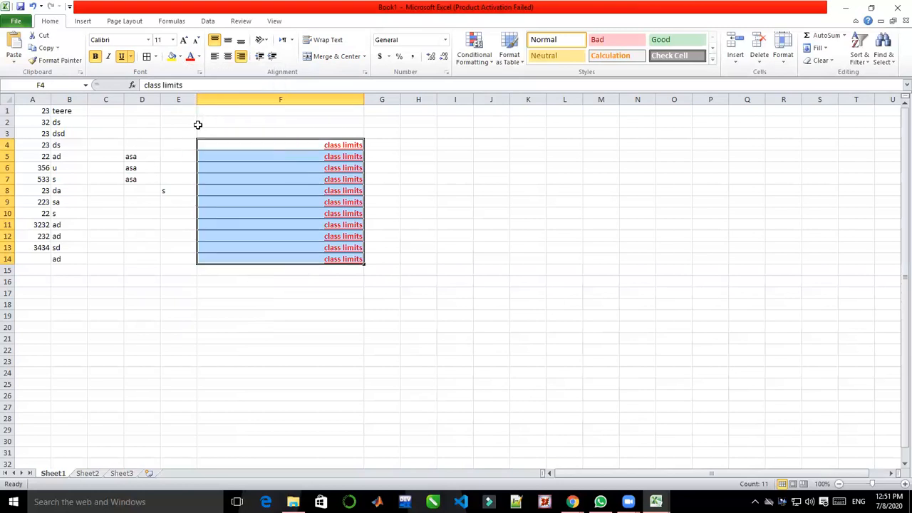
{"action": "left_click", "coordinate": [180, 57]}
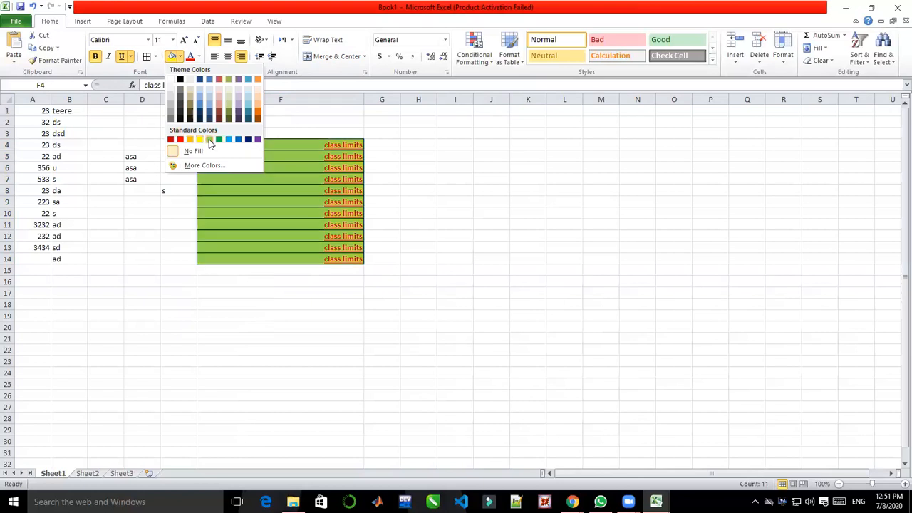
{"action": "left_click", "coordinate": [209, 139]}
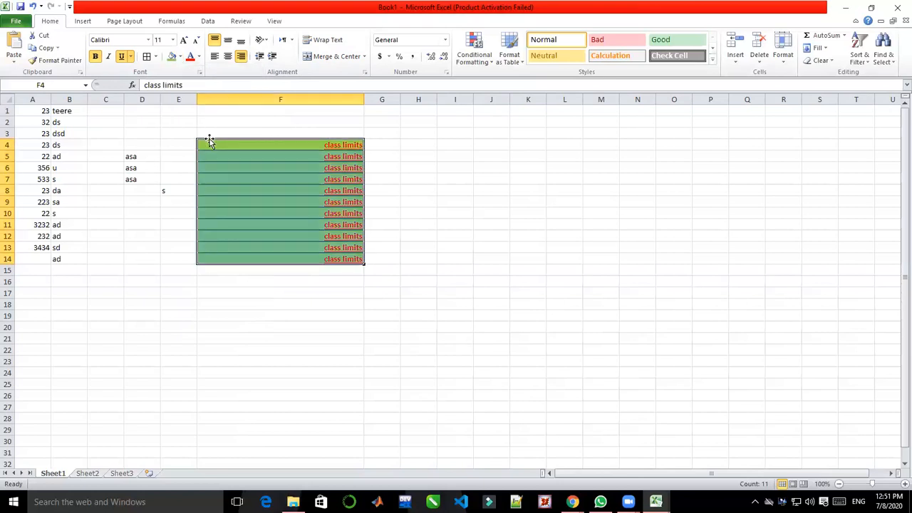
{"action": "left_click", "coordinate": [227, 57]}
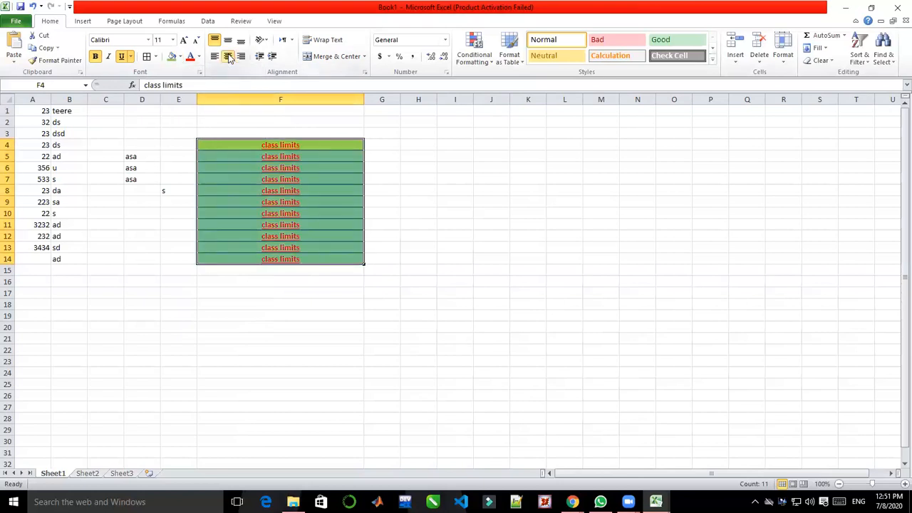
{"action": "left_click", "coordinate": [347, 131]}
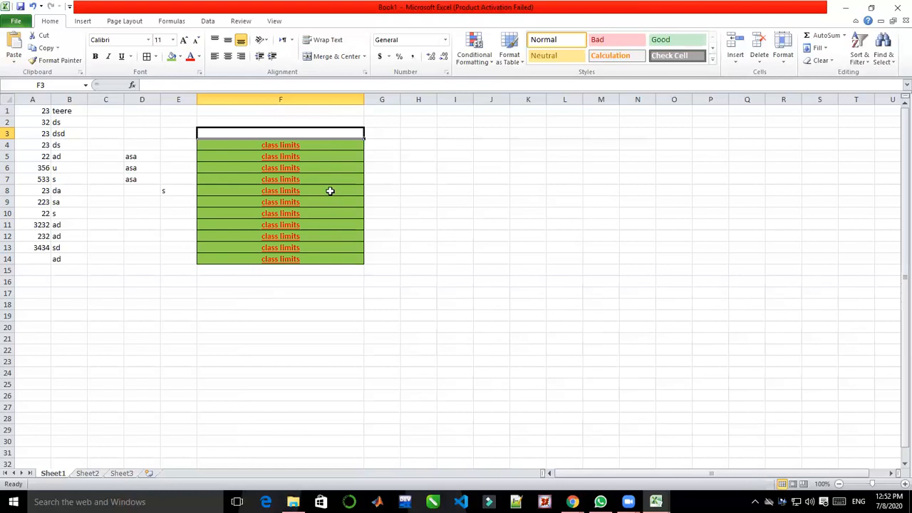
Insert a 2-D clustered column chart from the class limits data and shift its title slightly sideways.
{"action": "left_click", "coordinate": [86, 21]}
{"action": "left_click", "coordinate": [211, 60]}
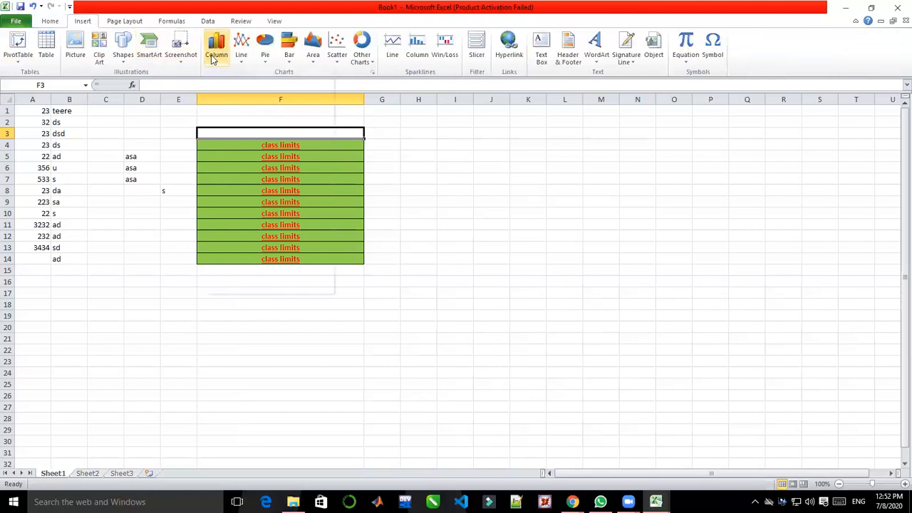
{"action": "left_click", "coordinate": [218, 90]}
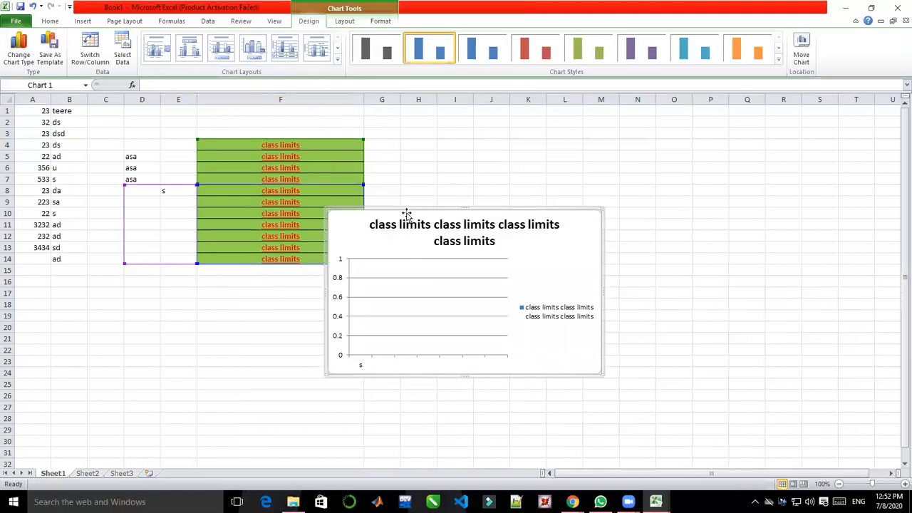
{"action": "left_click", "coordinate": [410, 217]}
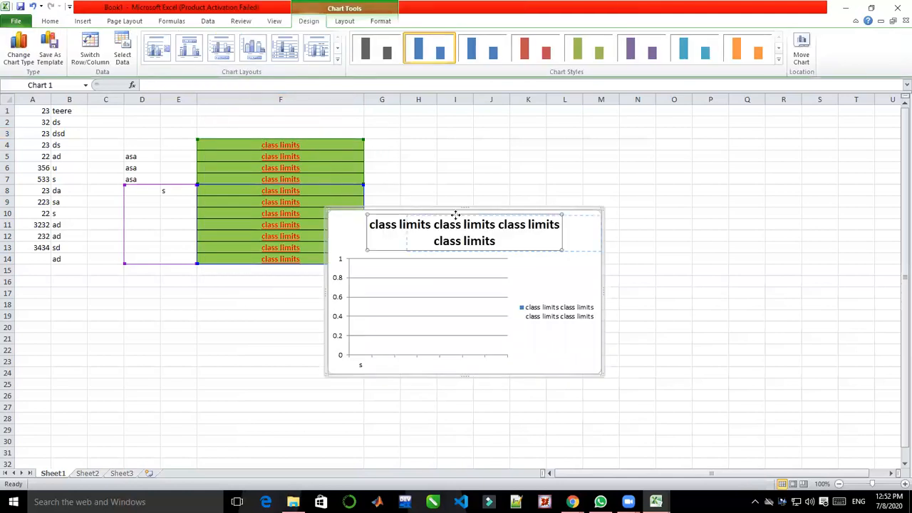
{"action": "left_click_drag", "start_coordinate": [421, 215], "coordinate": [461, 216]}
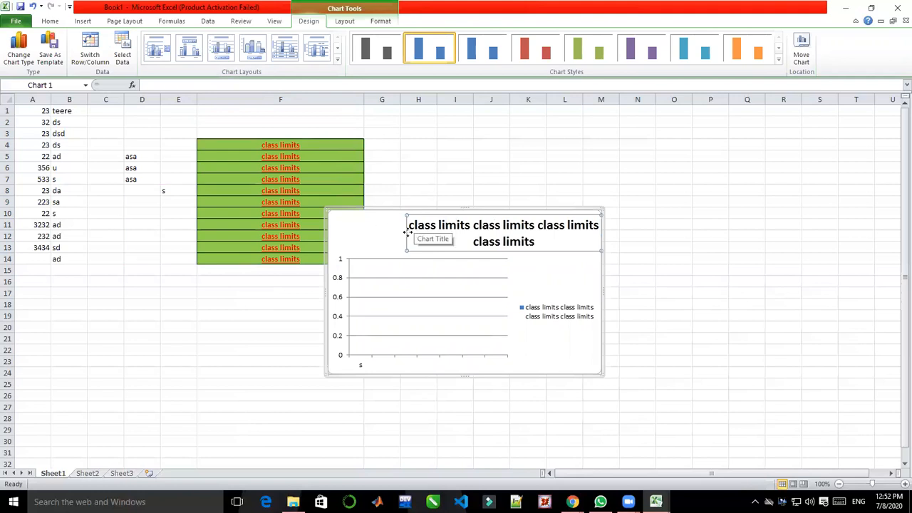
{"action": "left_click_drag", "start_coordinate": [407, 232], "coordinate": [377, 233]}
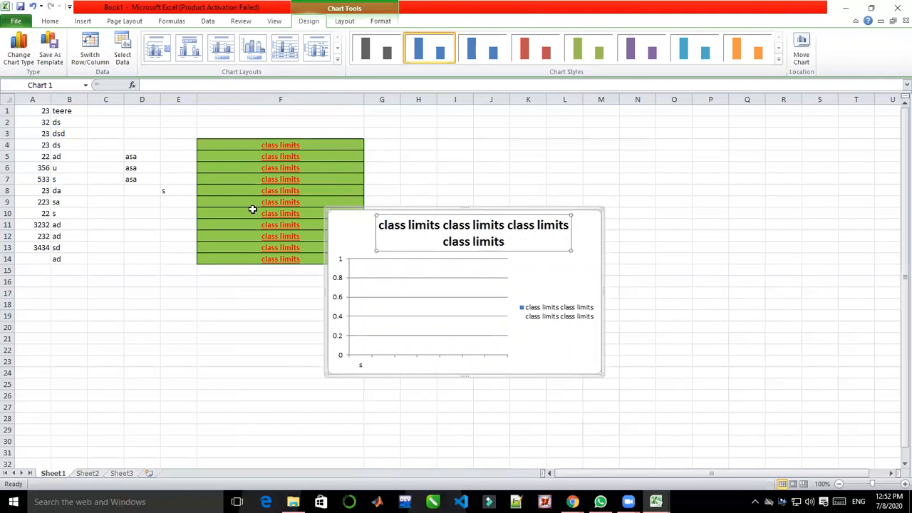
Insert a 2-D clustered column chart from A1:B7 and move it clear of the class limits table.
{"action": "left_click_drag", "start_coordinate": [34, 111], "coordinate": [62, 180]}
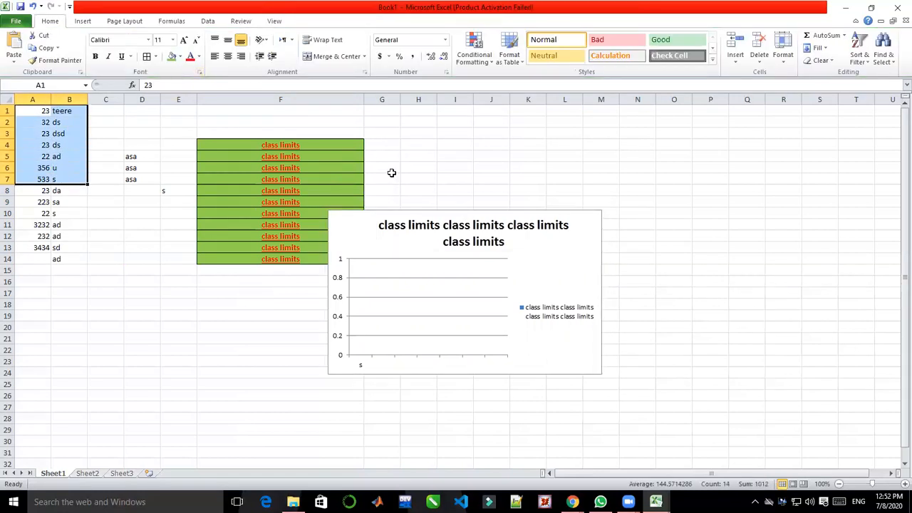
{"action": "left_click", "coordinate": [83, 20]}
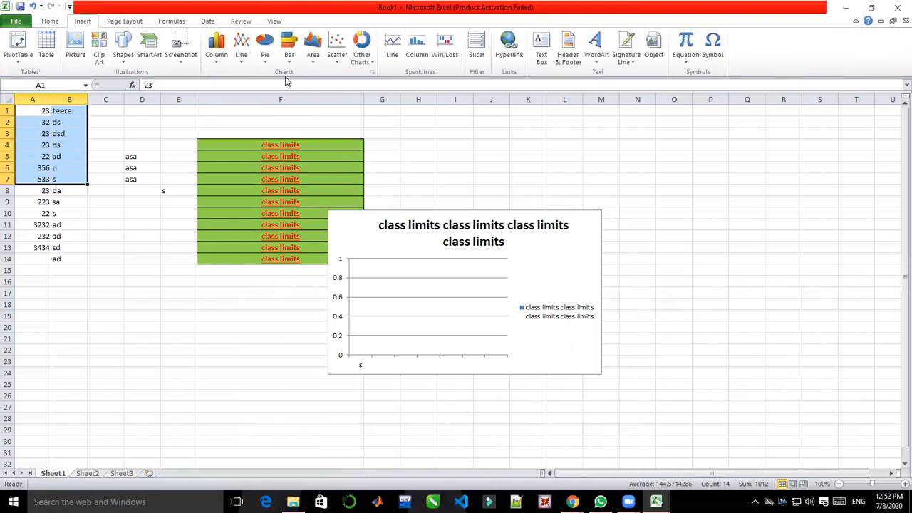
{"action": "left_click", "coordinate": [220, 59]}
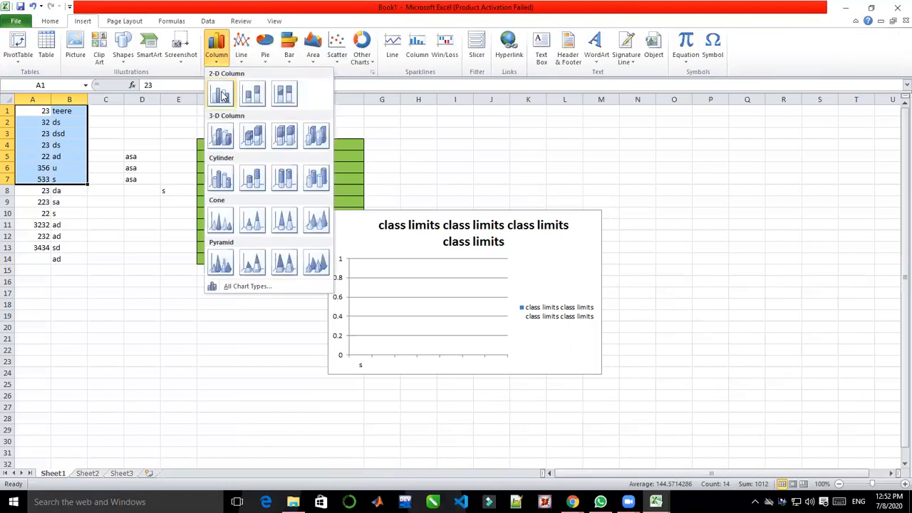
{"action": "left_click", "coordinate": [220, 93]}
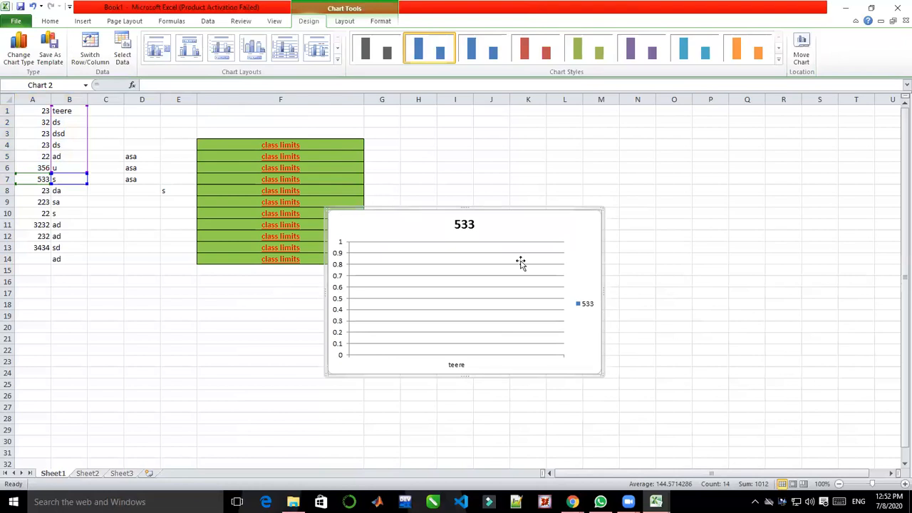
{"action": "left_click_drag", "start_coordinate": [538, 233], "coordinate": [616, 255]}
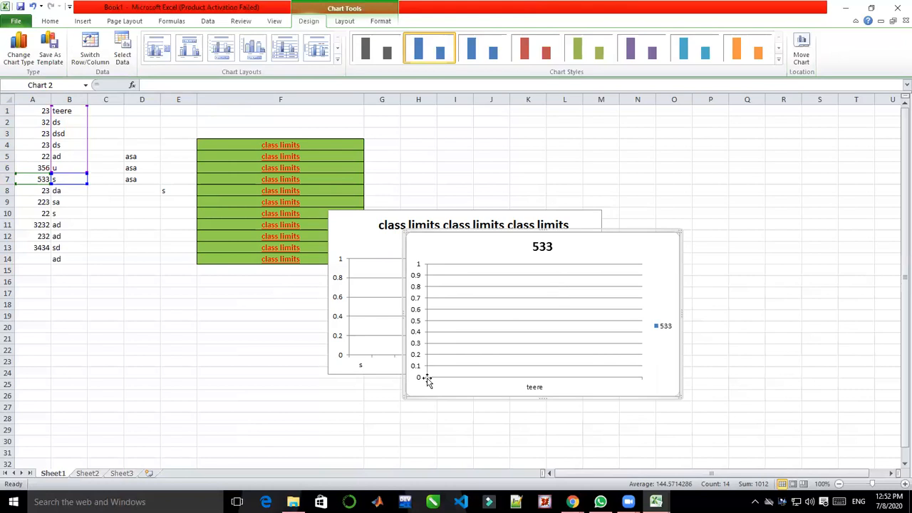
{"action": "left_click_drag", "start_coordinate": [456, 246], "coordinate": [538, 139]}
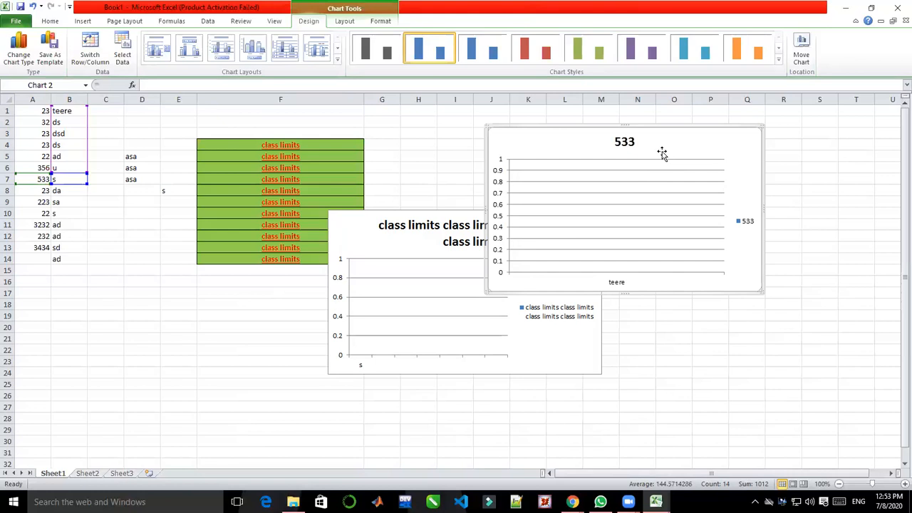
Delete both column charts from the sheet.
{"action": "key", "text": "Delete"}
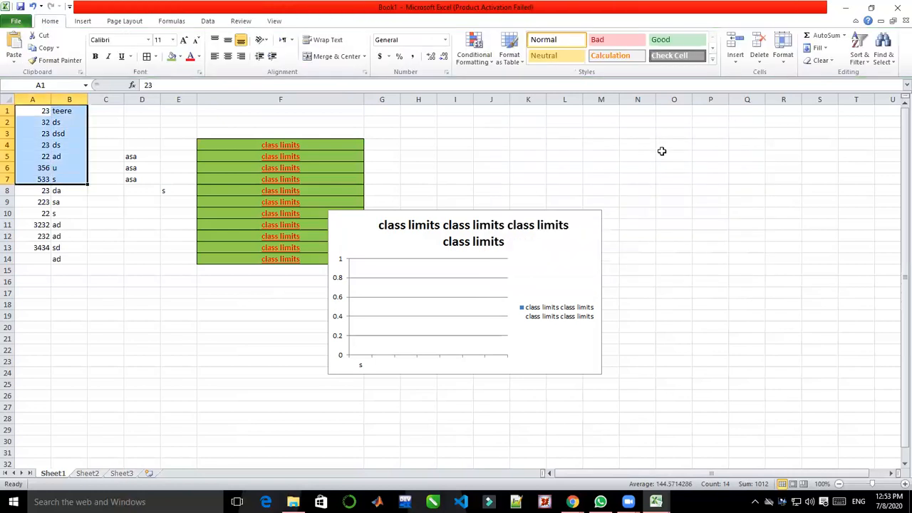
{"action": "left_click", "coordinate": [584, 239]}
{"action": "key", "text": "Delete"}
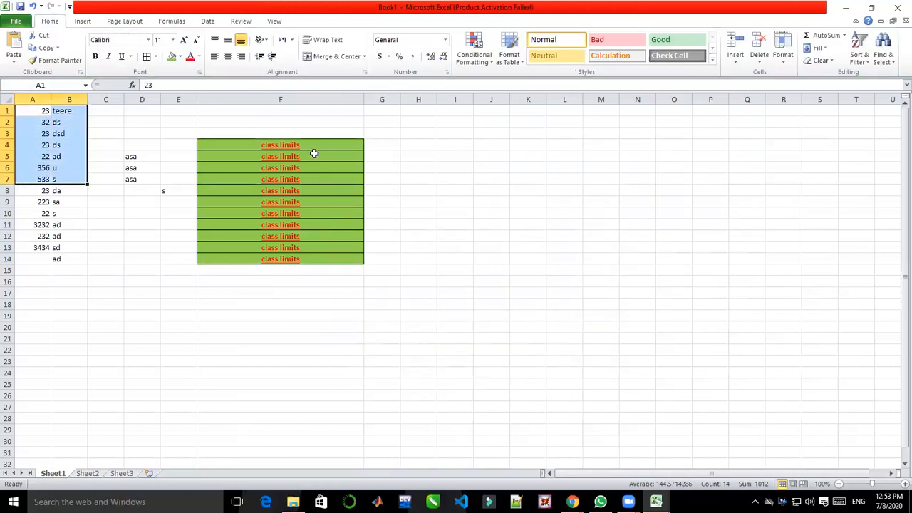
Set the class limits text in F5 to font size 72 and the Arial Rounded MT Bold font.
{"action": "left_click", "coordinate": [315, 154]}
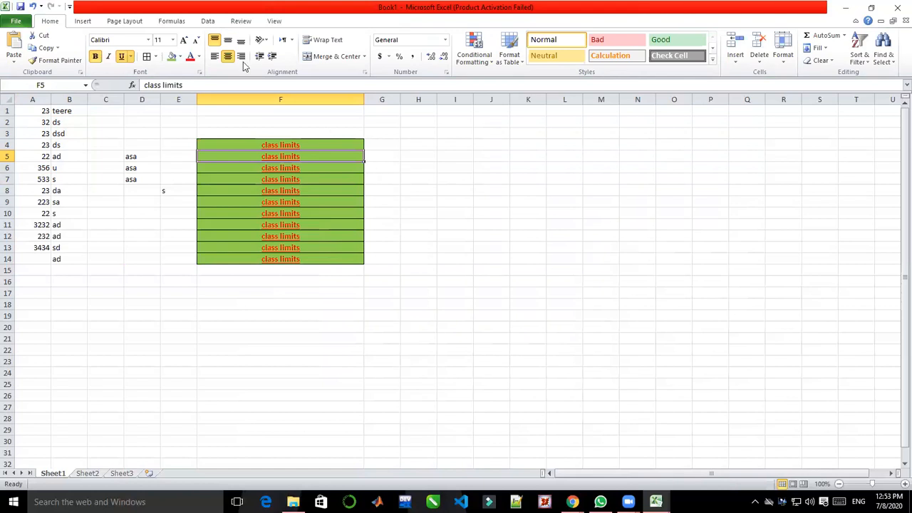
{"action": "left_click", "coordinate": [173, 42]}
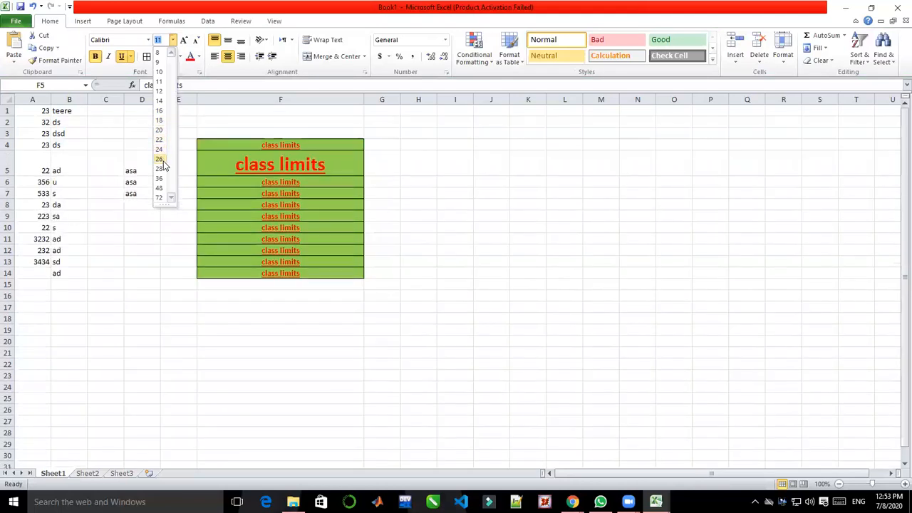
{"action": "left_click", "coordinate": [161, 198]}
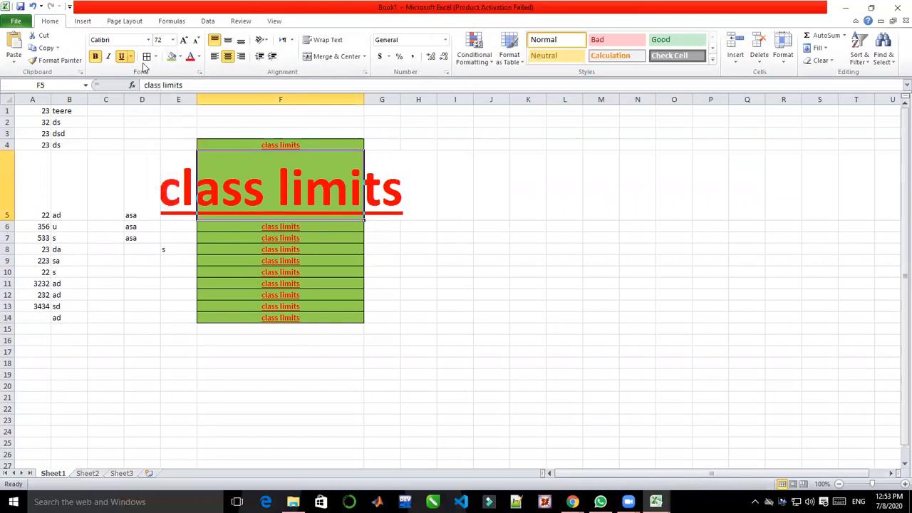
{"action": "left_click", "coordinate": [148, 40]}
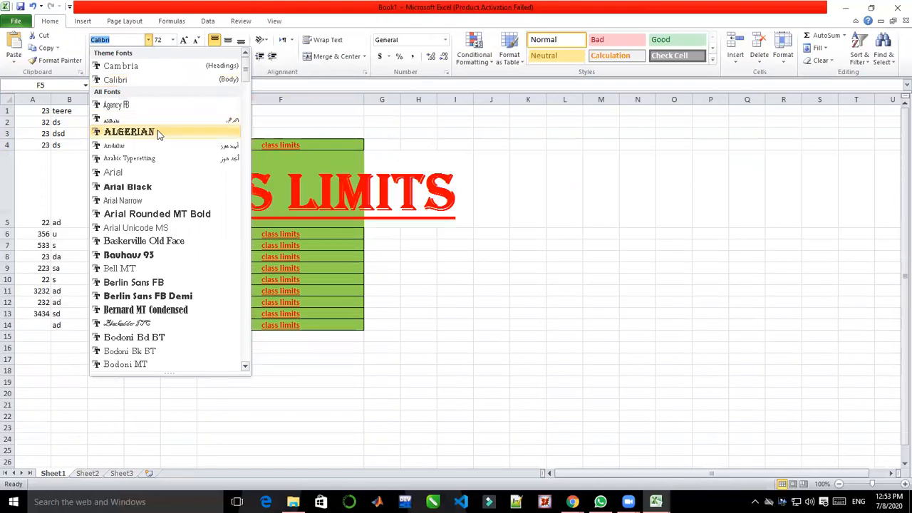
{"action": "left_click", "coordinate": [164, 215]}
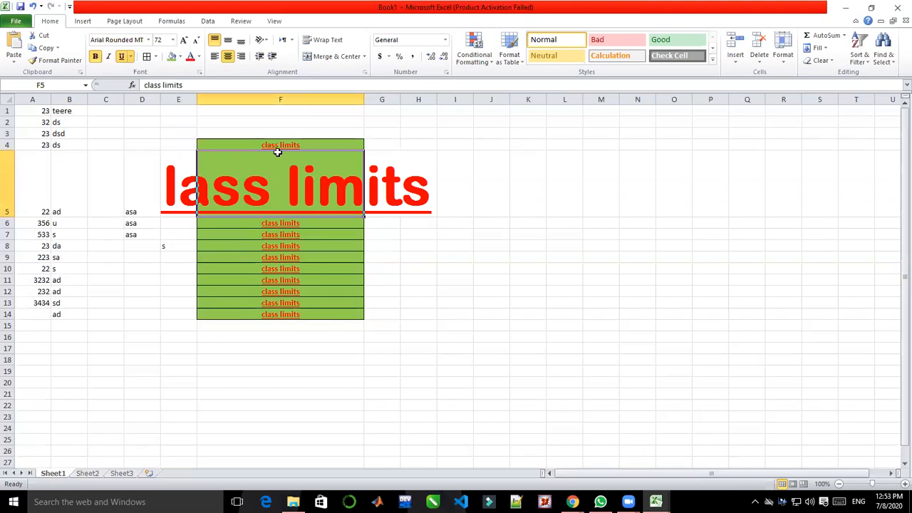
{"action": "left_click", "coordinate": [208, 21]}
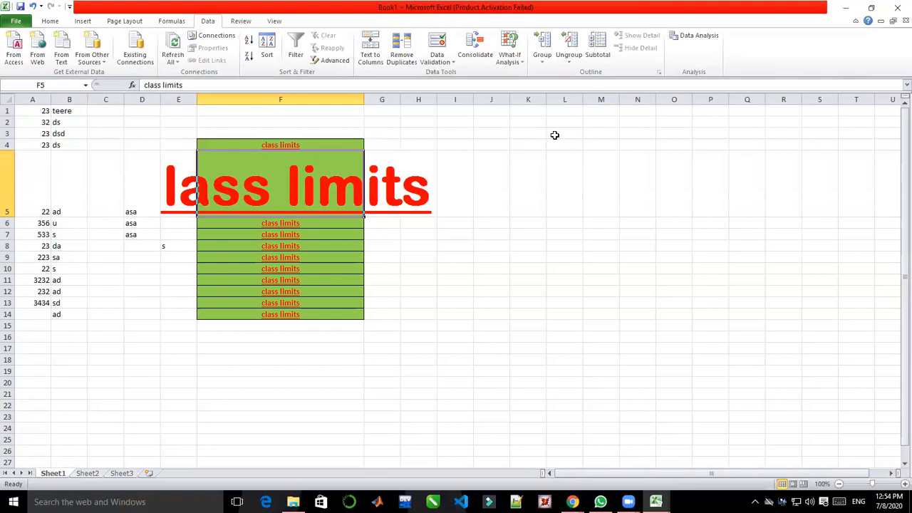
Switch to Chrome and look through the uploaded videos on the Online Math institution YouTube channel.
{"action": "left_click", "coordinate": [839, 9]}
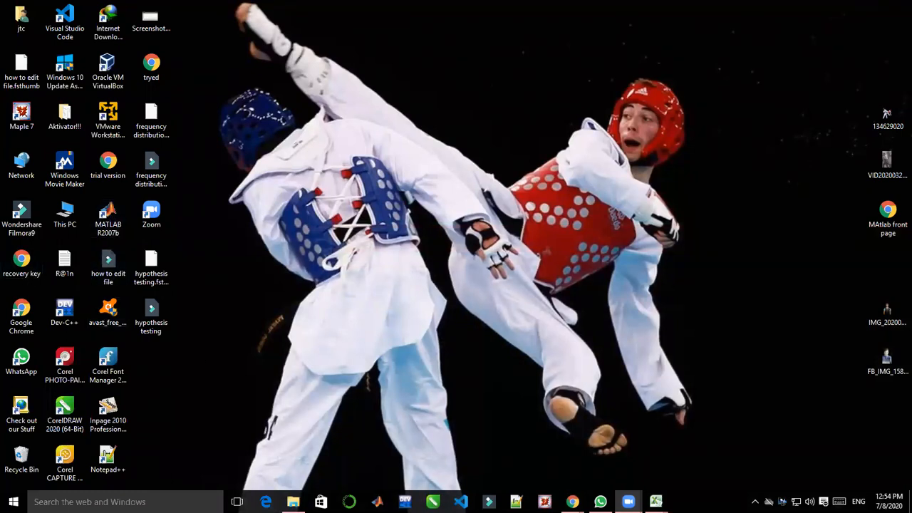
{"action": "mouse_move", "coordinate": [573, 502]}
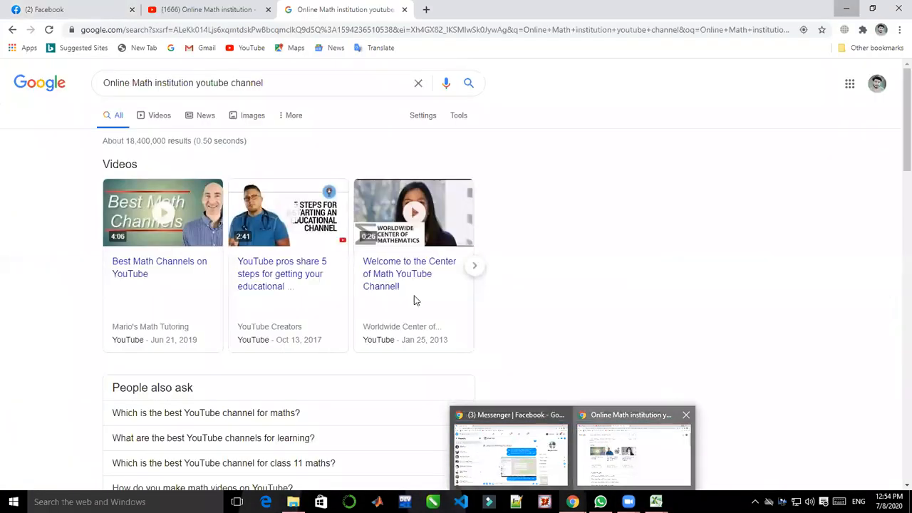
{"action": "left_click", "coordinate": [191, 8]}
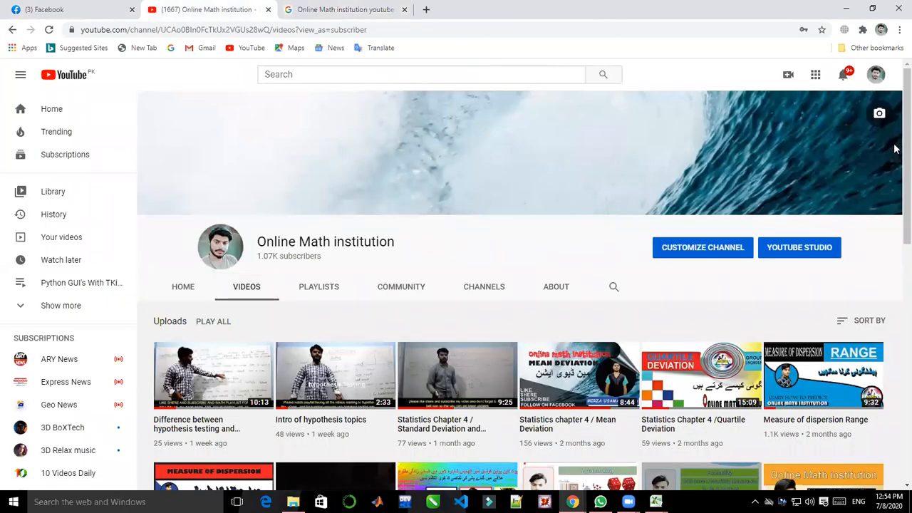
{"action": "scroll", "coordinate": [895, 242], "scroll_direction": "down", "scroll_amount": 3}
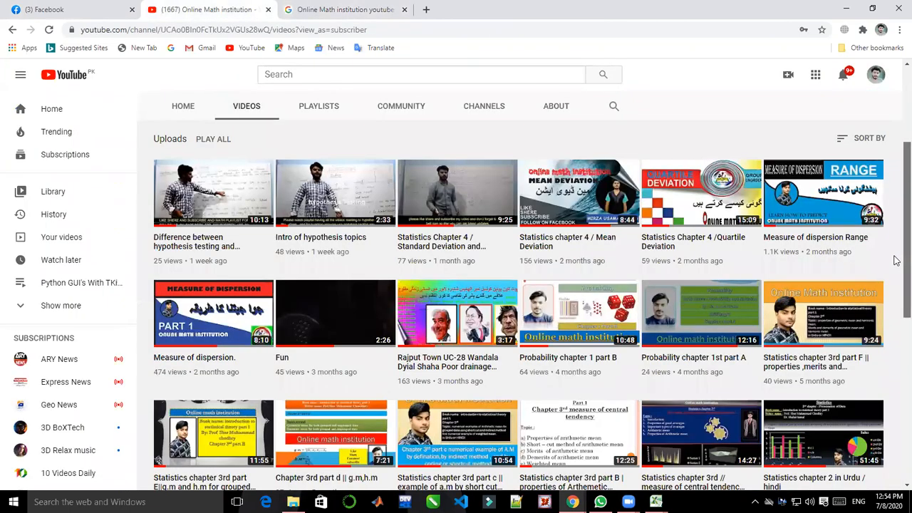
{"action": "scroll", "coordinate": [895, 261], "scroll_direction": "down", "scroll_amount": 1}
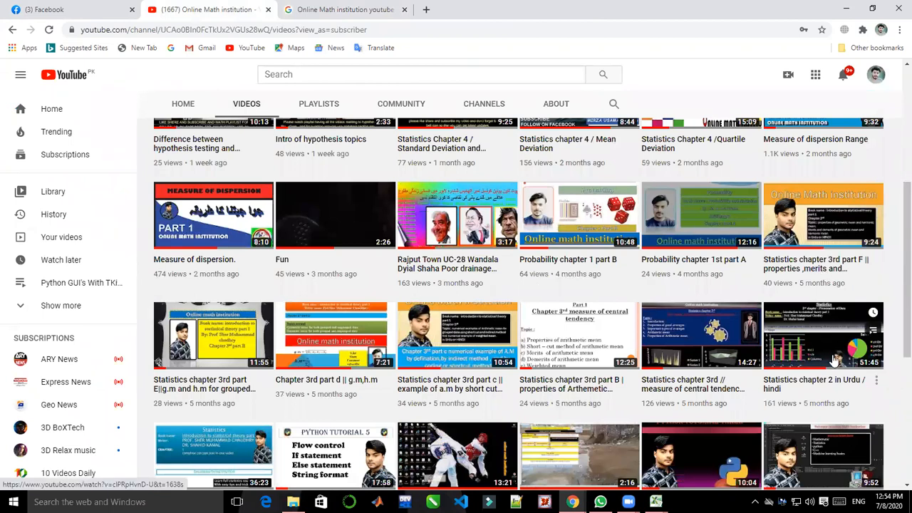